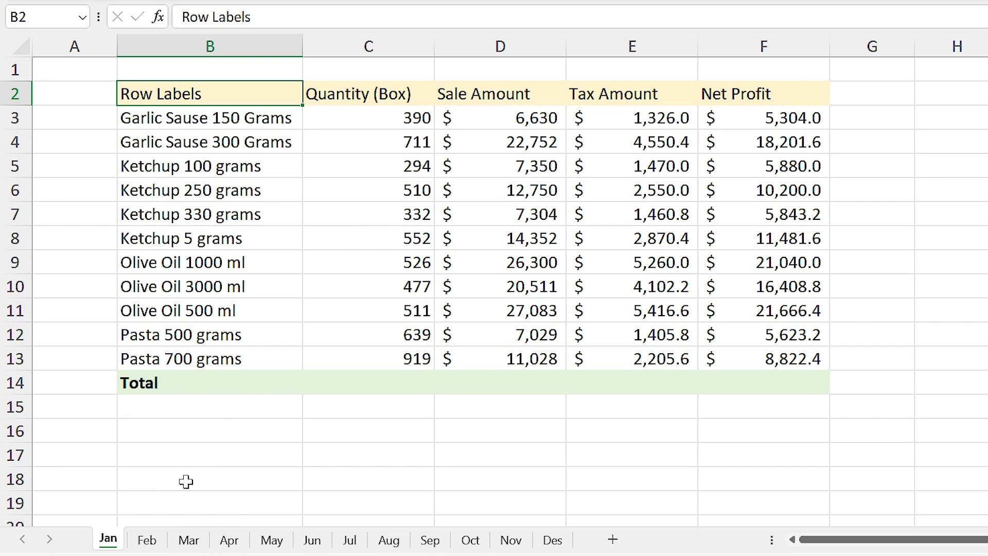
Look through the monthly sheets from Feb to Jul to compare their table layout and empty Total rows
left_click(151, 545)
left_click(199, 547)
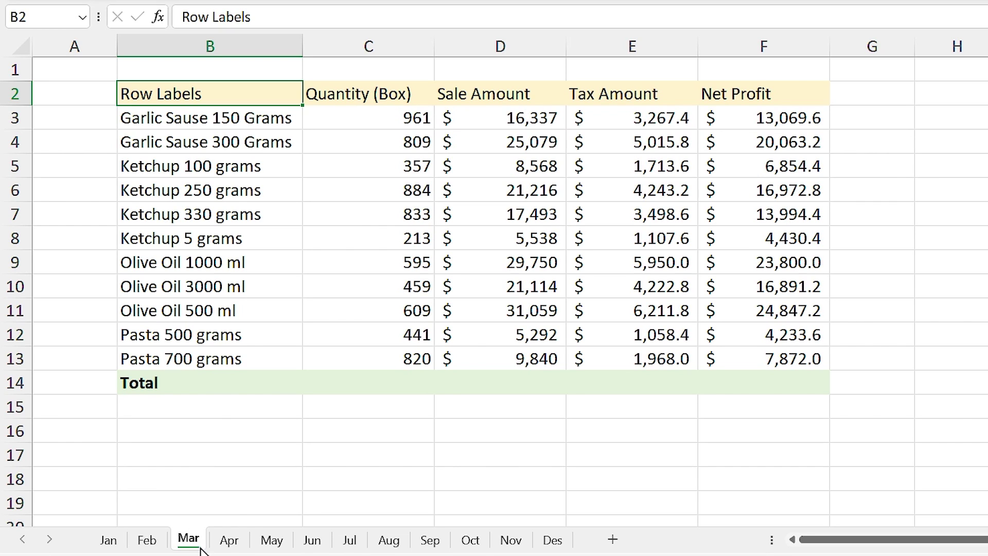
left_click(232, 546)
left_click(271, 545)
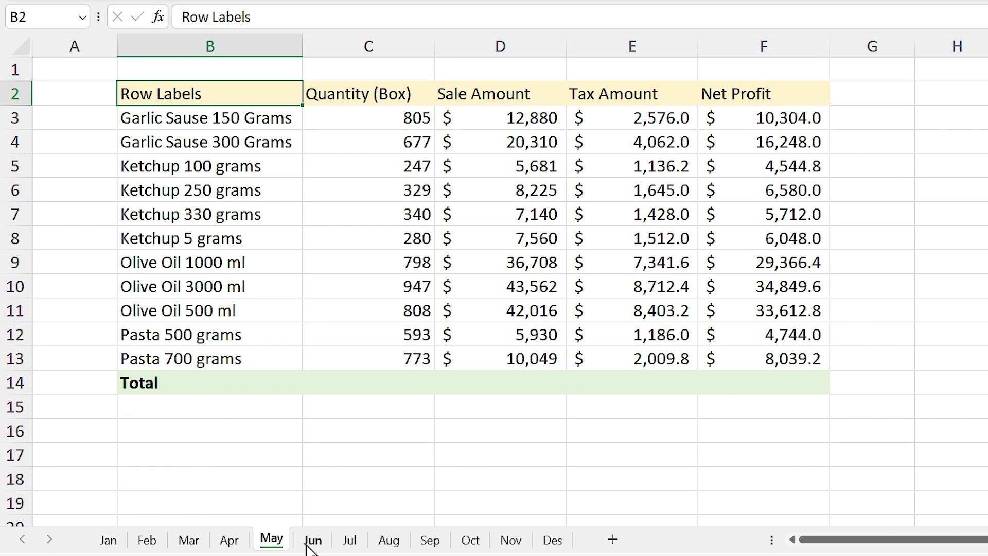
left_click(312, 546)
left_click(349, 546)
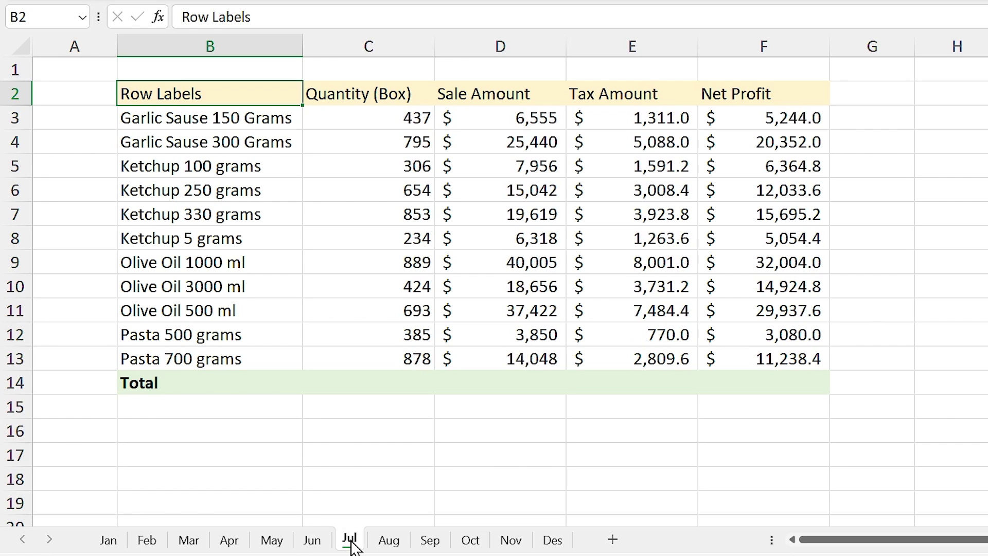
On the Jan sheet, total the quantities in C14 with =SUM(C3:C13) and fill the formula across to F14
left_click(108, 546)
left_click(342, 384)
type("=")
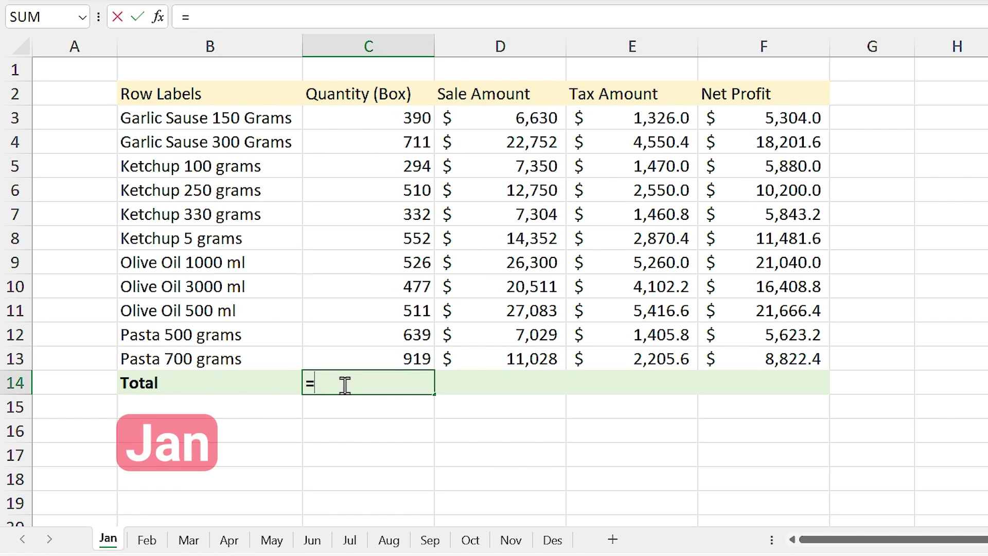
type("sum")
key("Tab")
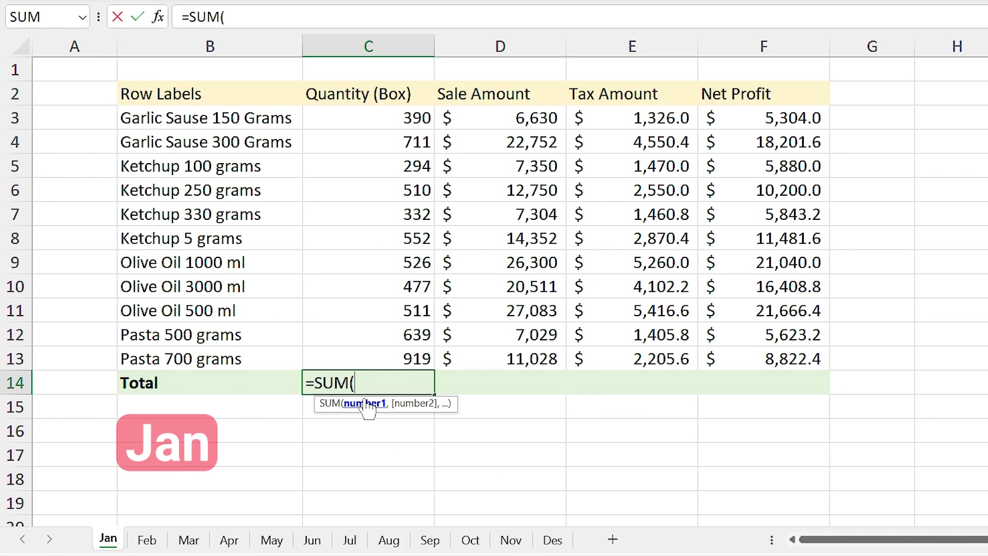
left_click_drag(412, 117, 417, 359)
key("Return")
left_click_drag(435, 396, 806, 384)
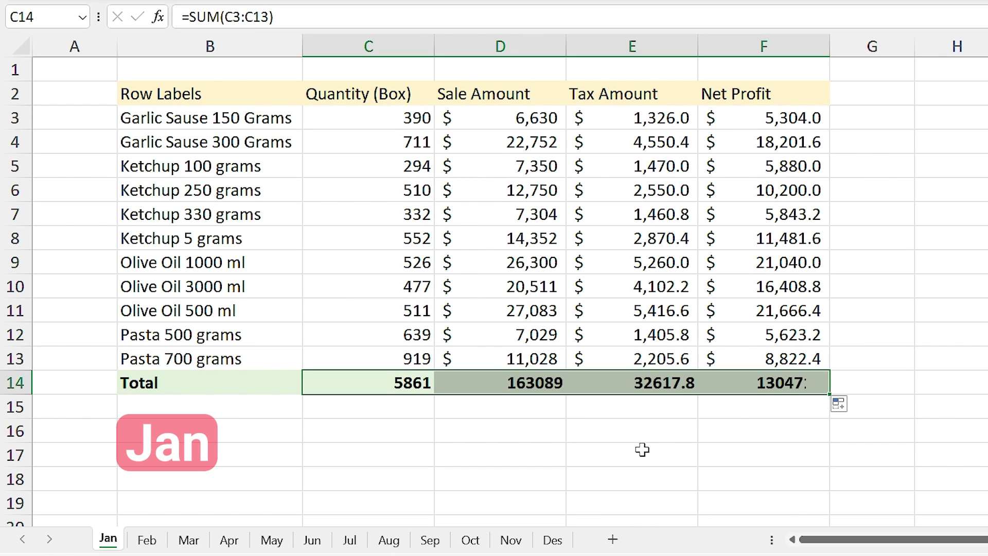
On the Feb sheet, enter =SUM(C3:C13) in C14 and fill the total across to F14
left_click(146, 540)
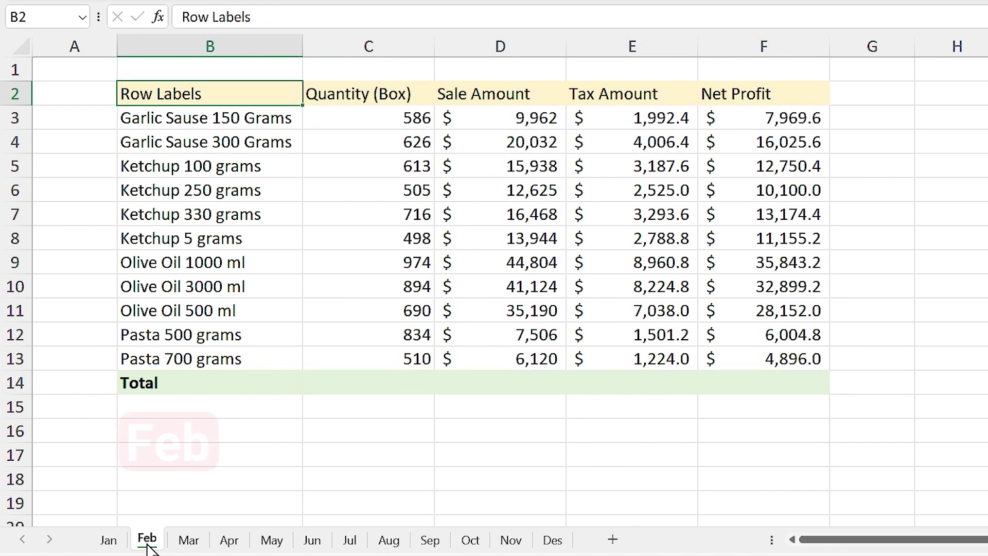
left_click(336, 381)
type("=sum")
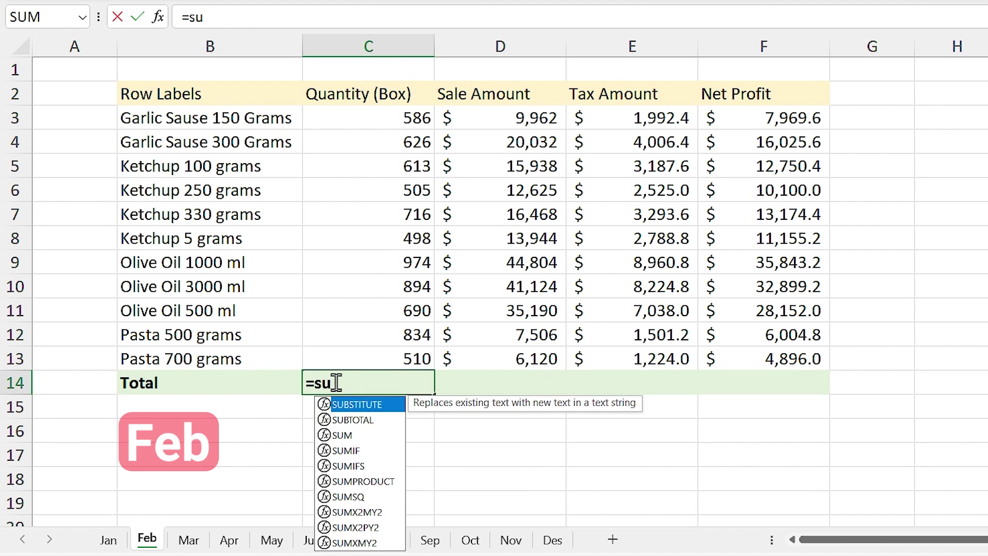
double_click(339, 405)
left_click_drag(381, 117, 370, 358)
key("ctrl+Return")
left_click_drag(505, 394, 818, 390)
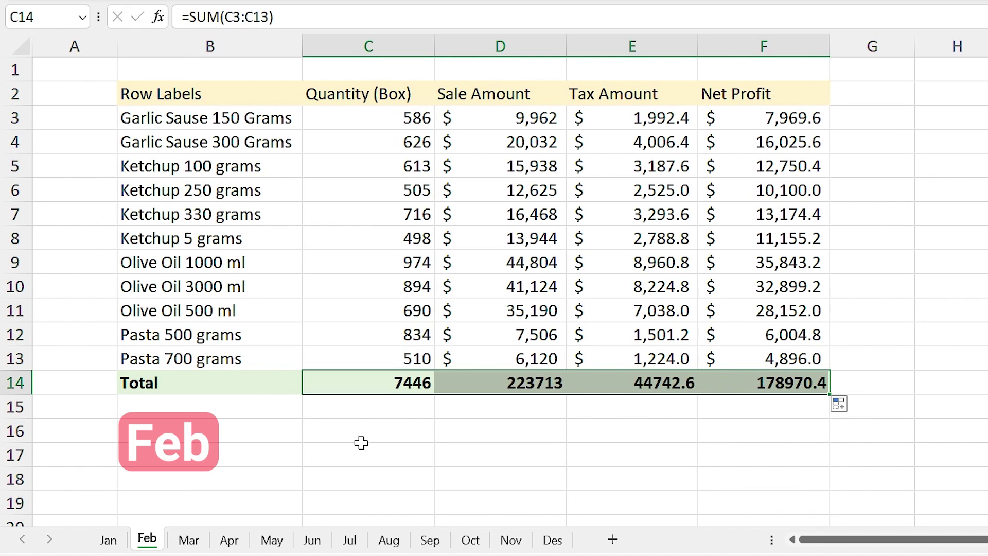
left_click(360, 442)
Group all sheets from Jan to Des and AutoSum the range C3:F14 to fill every Total row at once
left_click(116, 545)
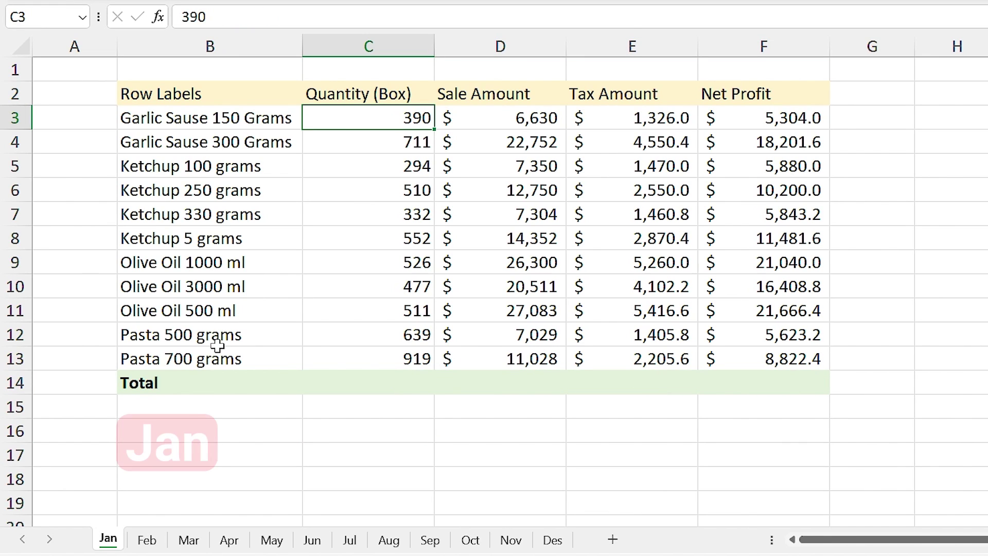
left_click(553, 541, "shift")
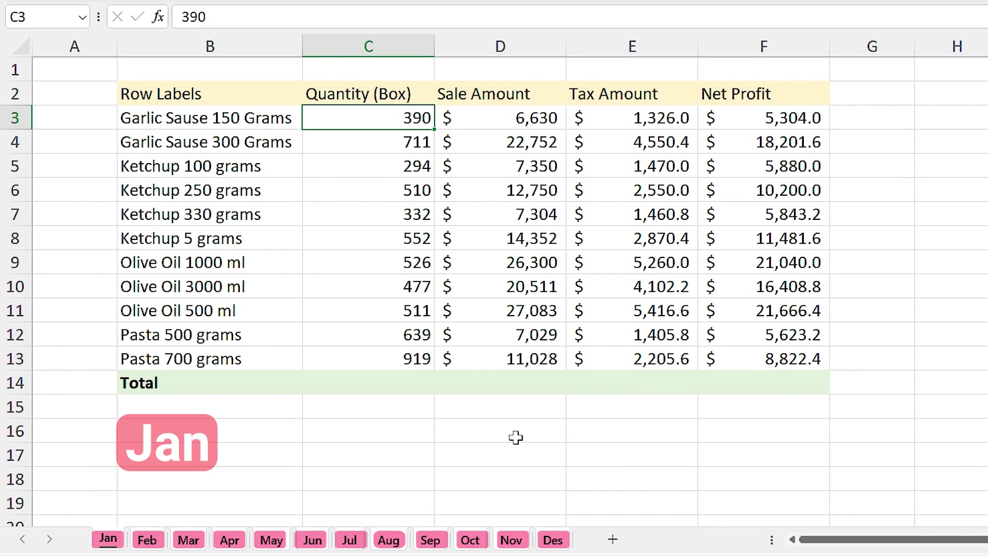
left_click_drag(423, 123, 729, 387)
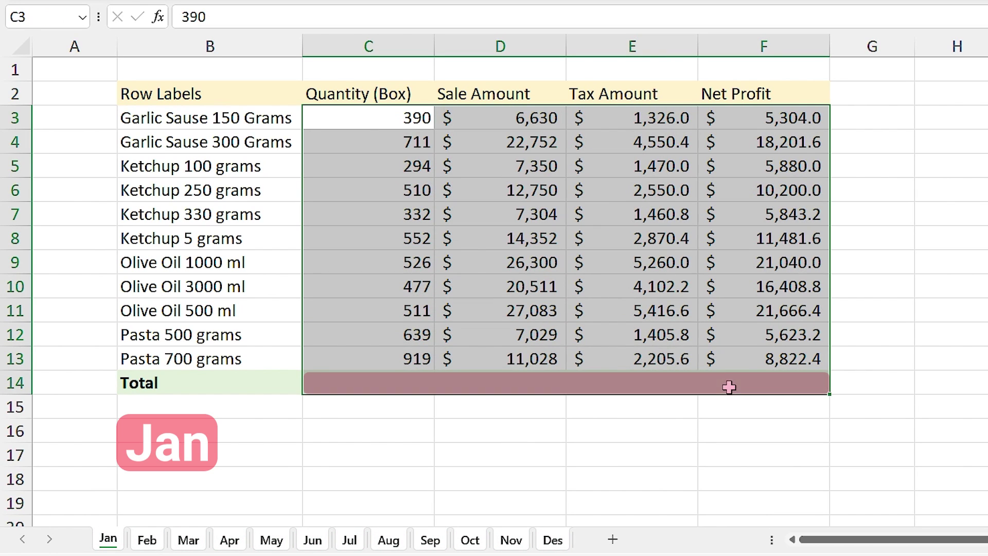
key("alt+equal")
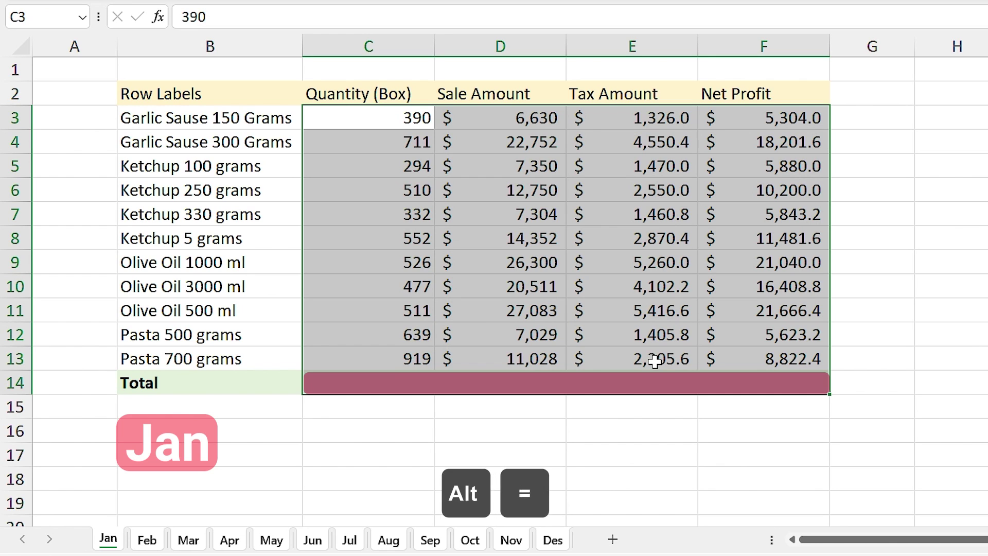
Inspect the SUM formulas in the Jan sheet's Total row, including the Sale Amount and Tax Amount cells
left_click(375, 334)
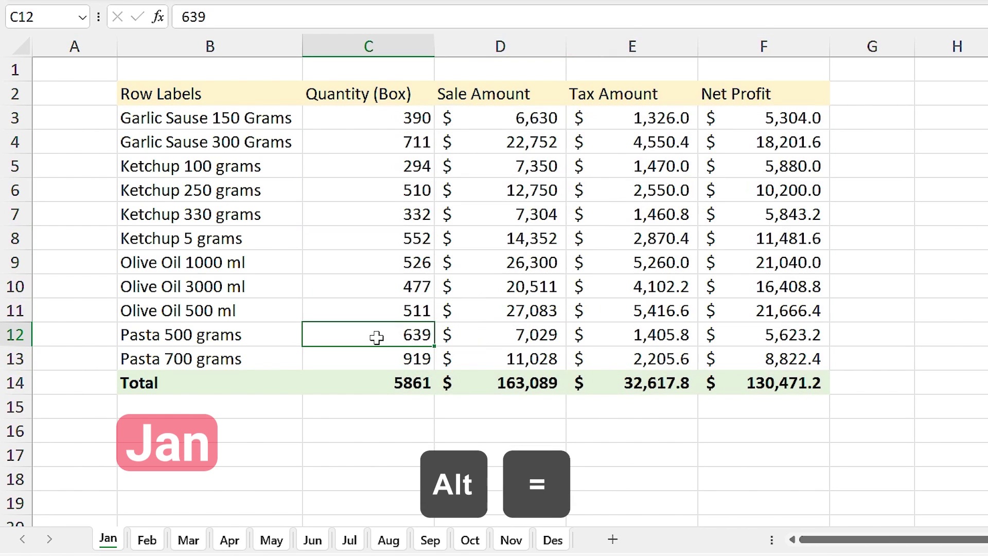
left_click(376, 381)
double_click(503, 383)
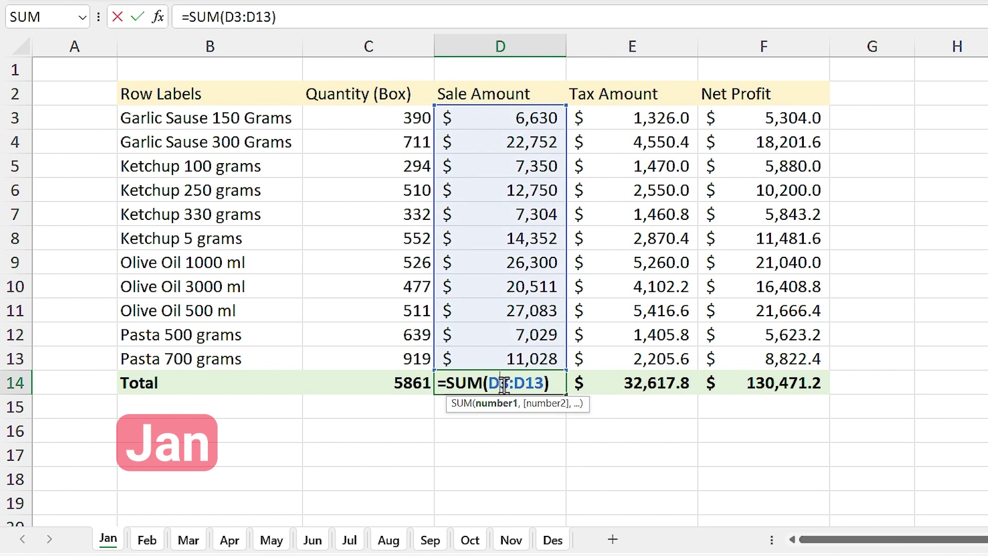
key("Escape")
double_click(627, 386)
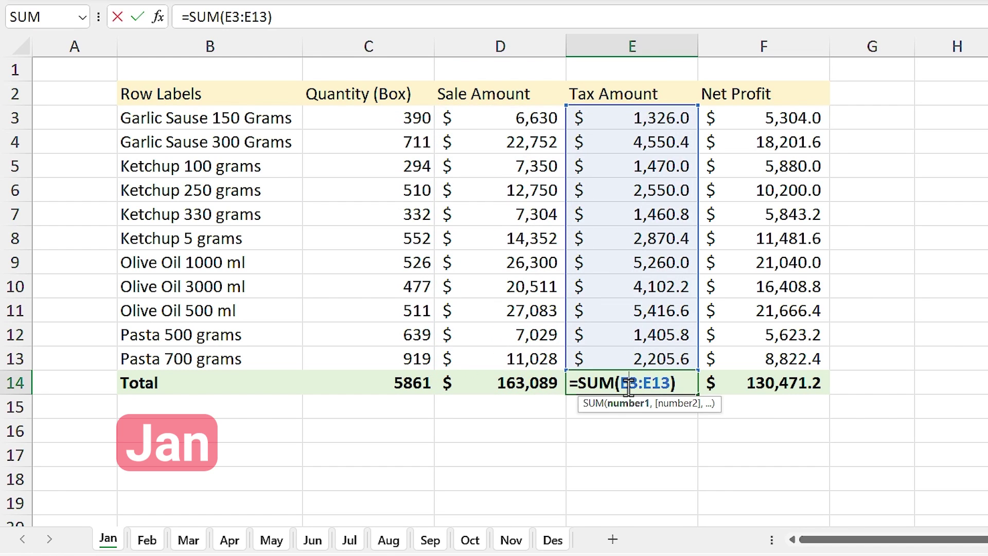
key("Escape")
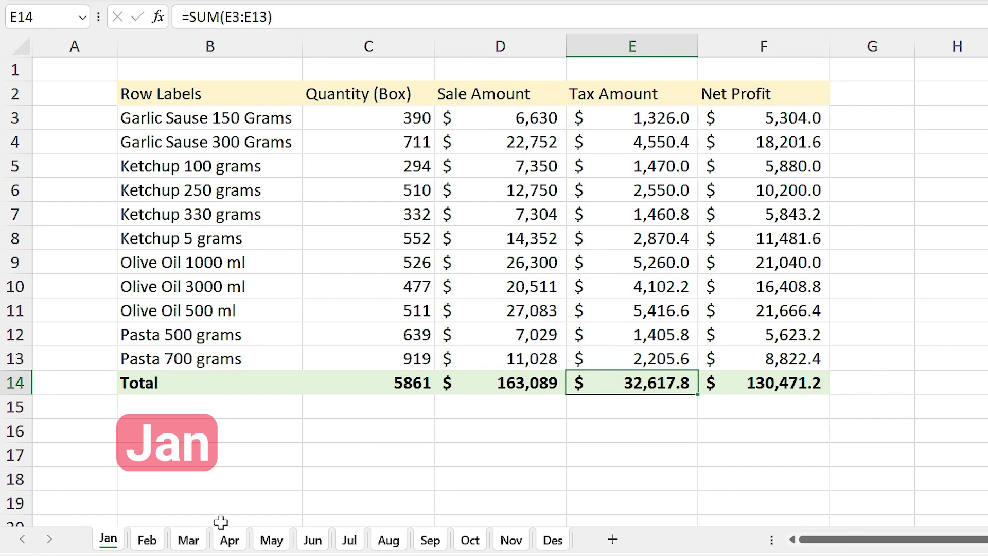
Check the Total rows on the May to Sep sheets, including the Sale Amount formula on May
left_click(269, 541)
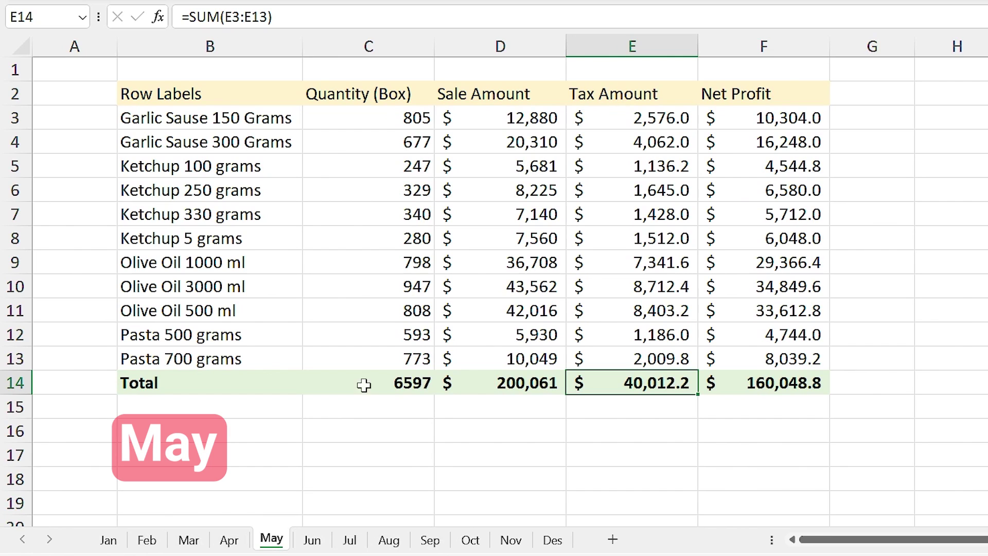
double_click(487, 381)
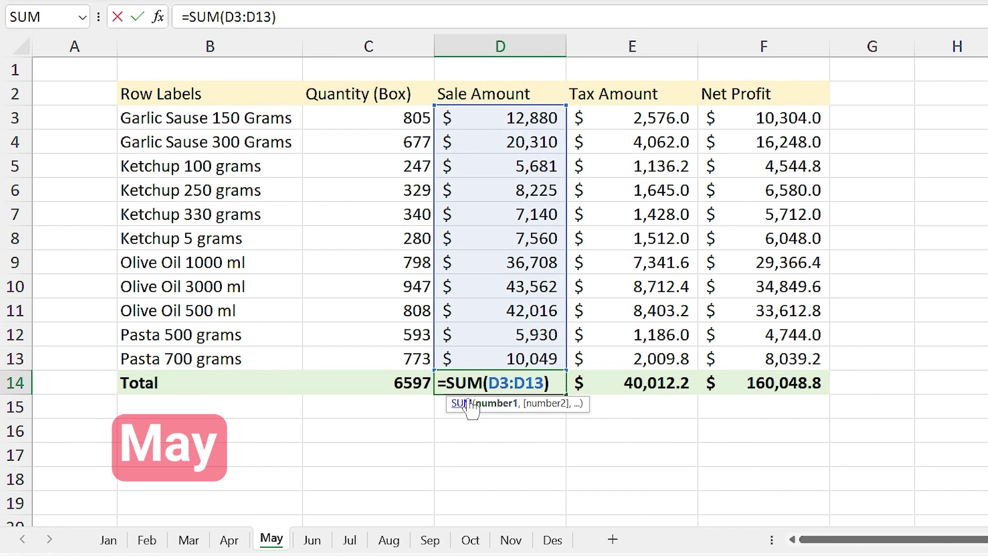
key("Escape")
left_click(312, 540)
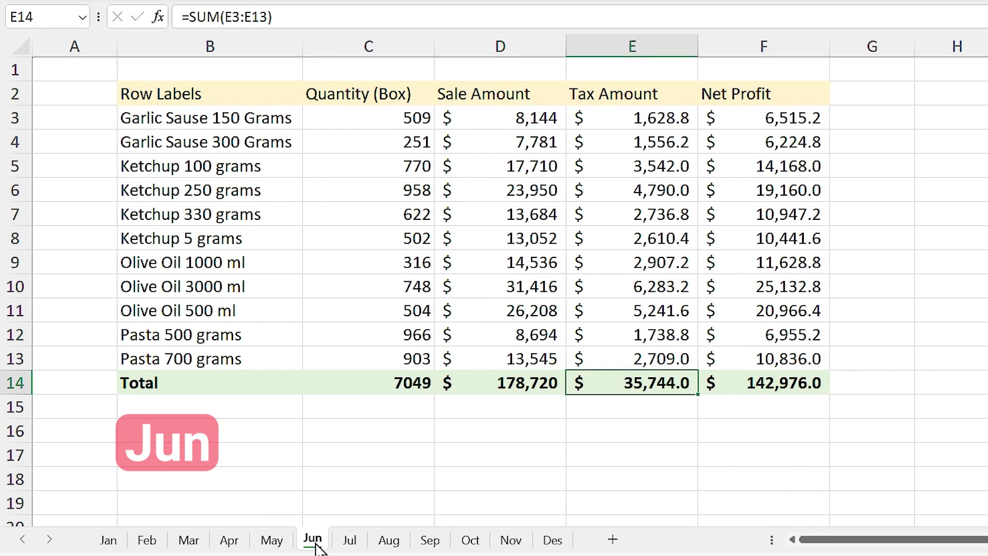
left_click(349, 540)
left_click(387, 539)
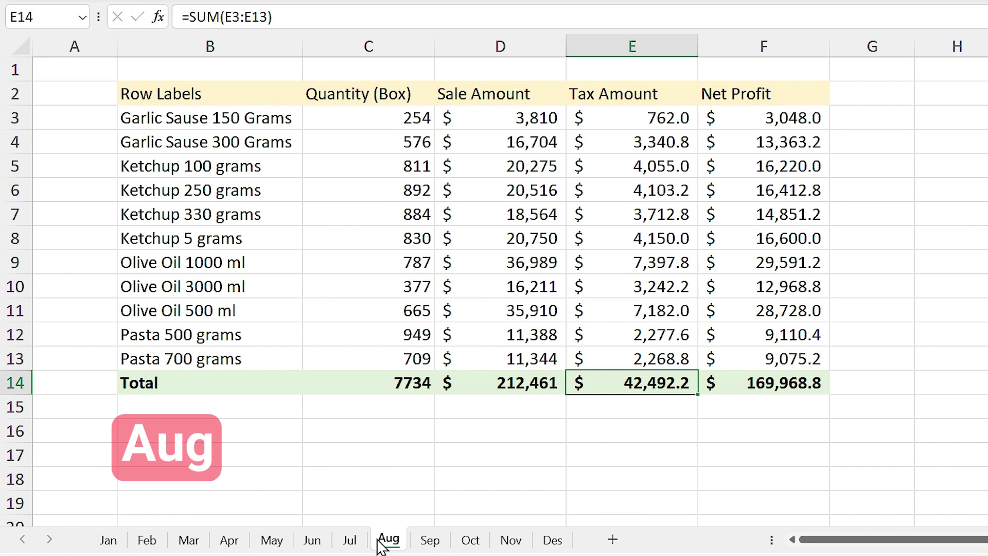
left_click(428, 542)
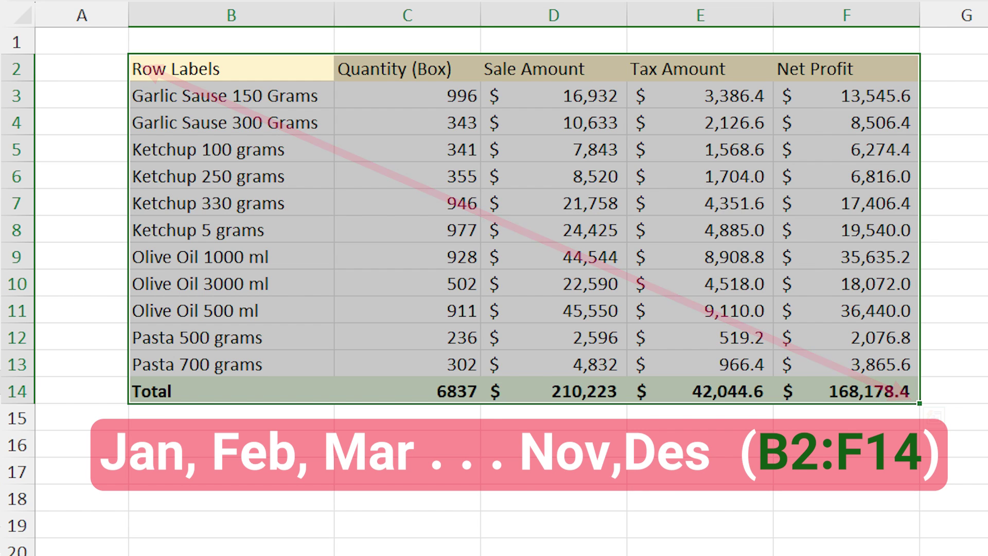
Move the Jan table from B2:F14 down to B6:F18, and compare the grouped selection C7:F18 with the other months' tables
left_click_drag(154, 94, 730, 391)
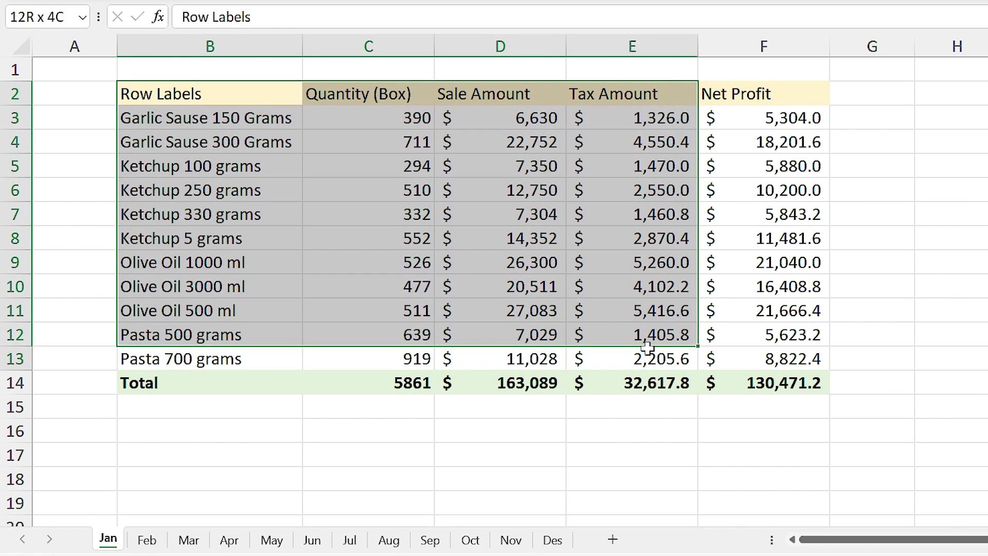
left_click_drag(661, 395, 666, 490)
left_click(369, 219)
left_click_drag(369, 218, 735, 481)
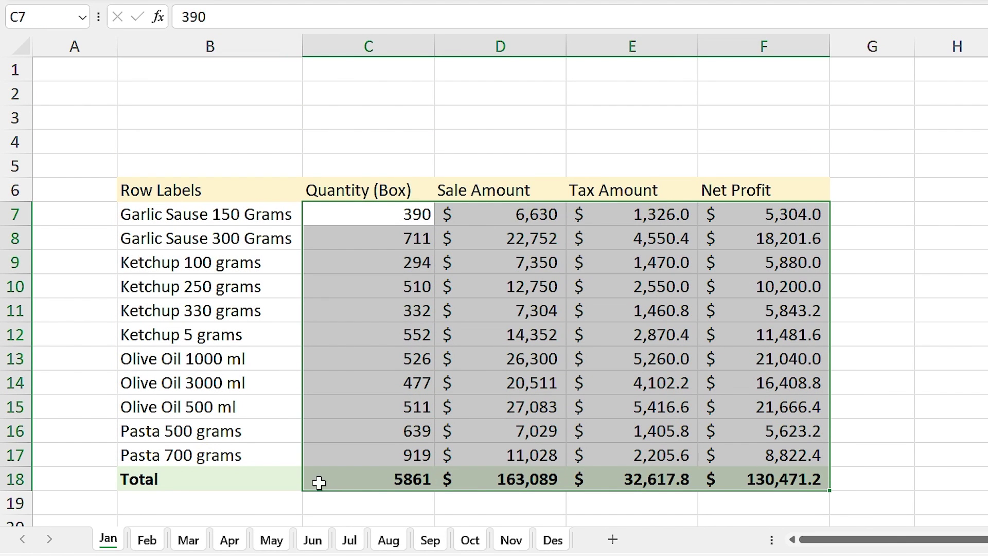
left_click(149, 541)
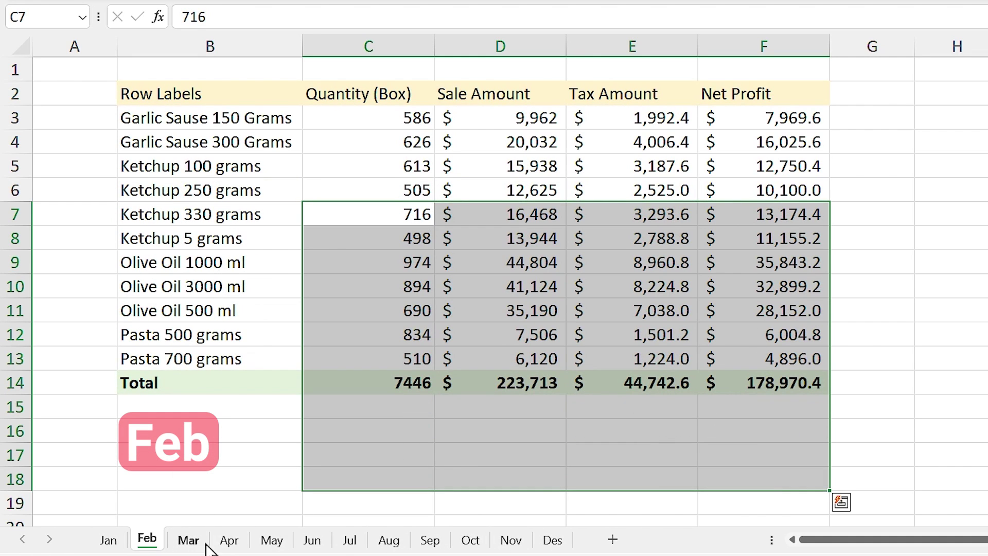
left_click(229, 541)
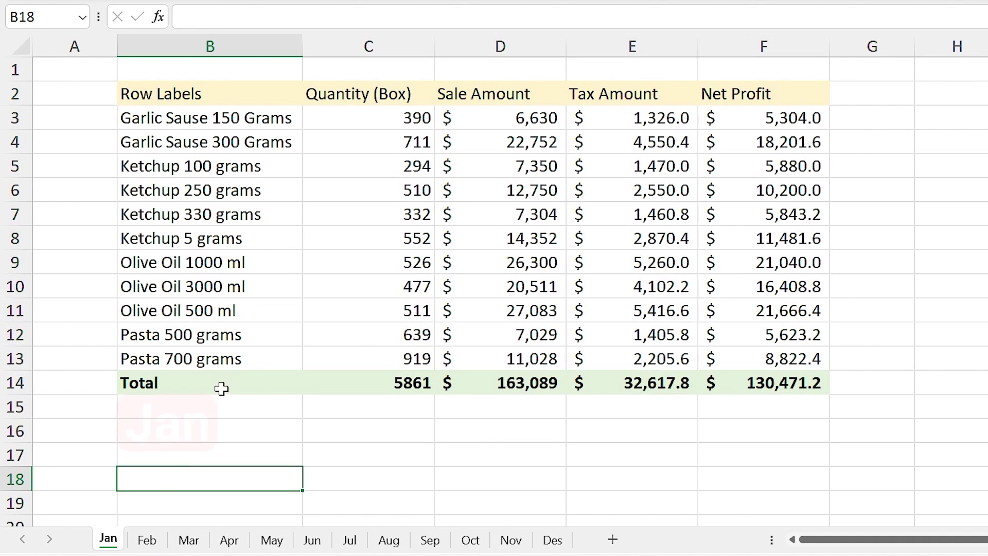
With all month sheets grouped, merge and center B1:F1 above the Jan table and enter the title "Excel Tips"
left_click(256, 234)
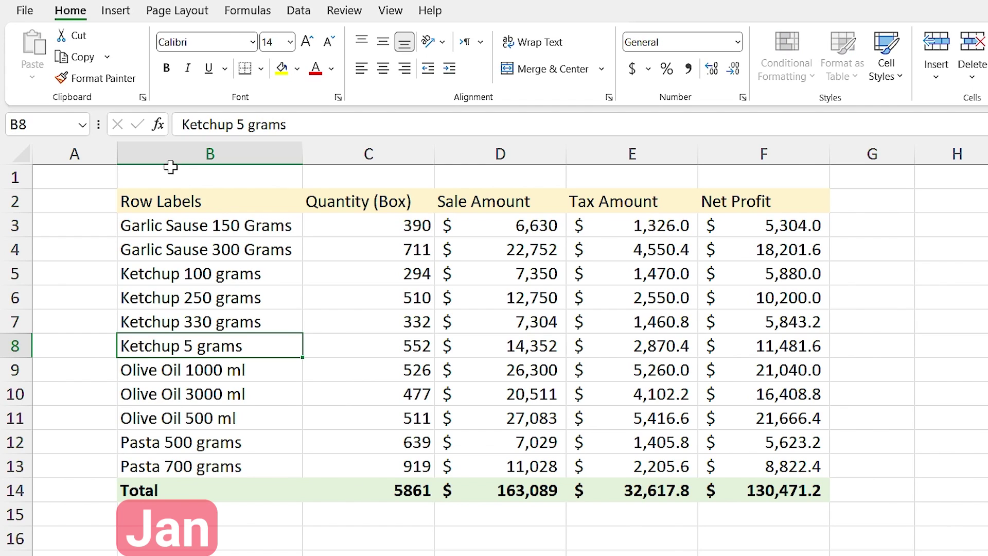
left_click_drag(206, 176, 741, 174)
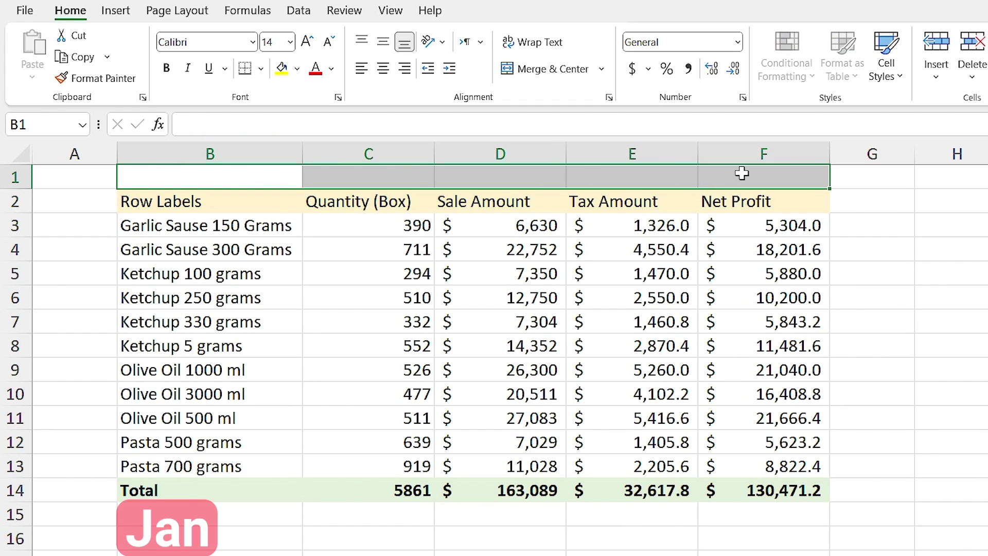
left_click(544, 69)
type("Excel Tips")
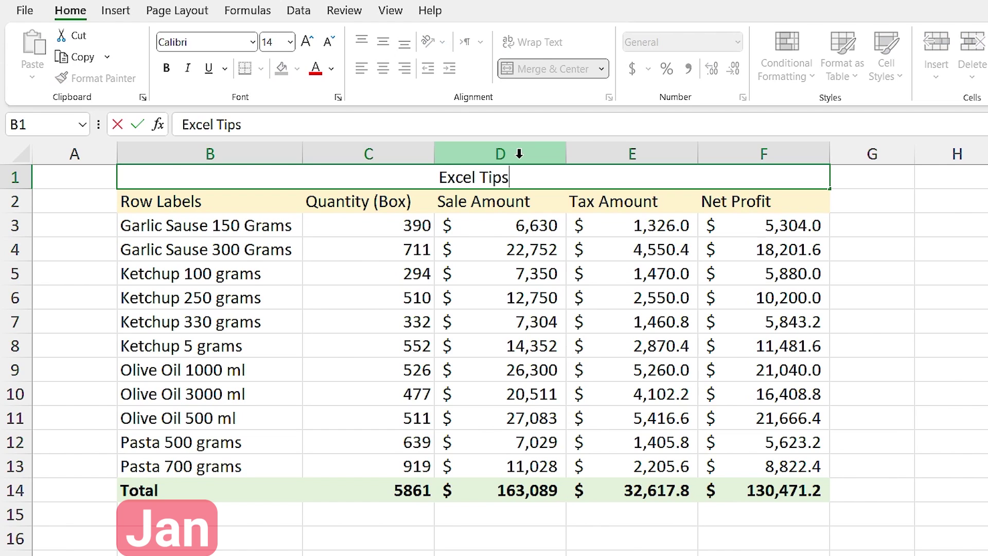
key("ctrl+Return")
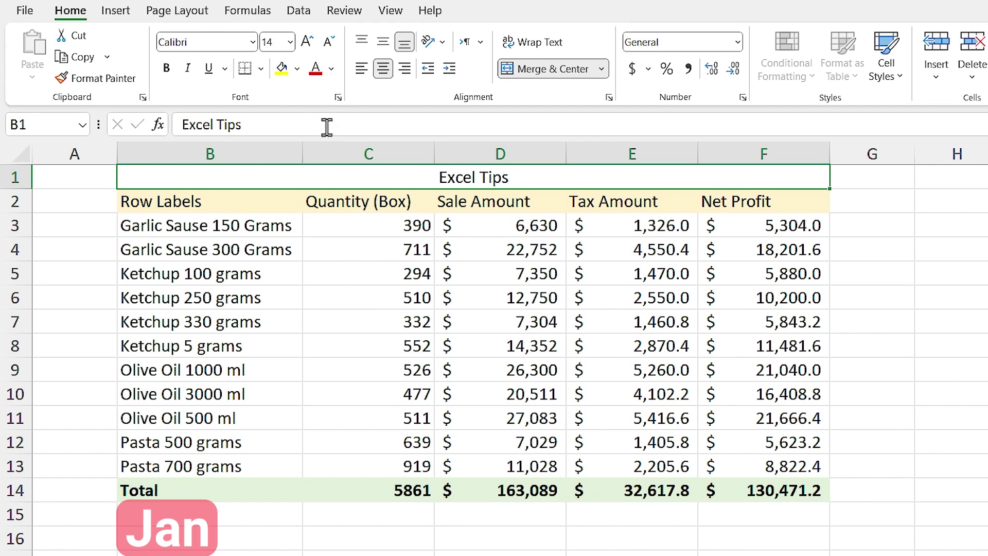
Format the merged title with a light orange fill, a font five size steps larger and dark green text
left_click(297, 68)
left_click(346, 135)
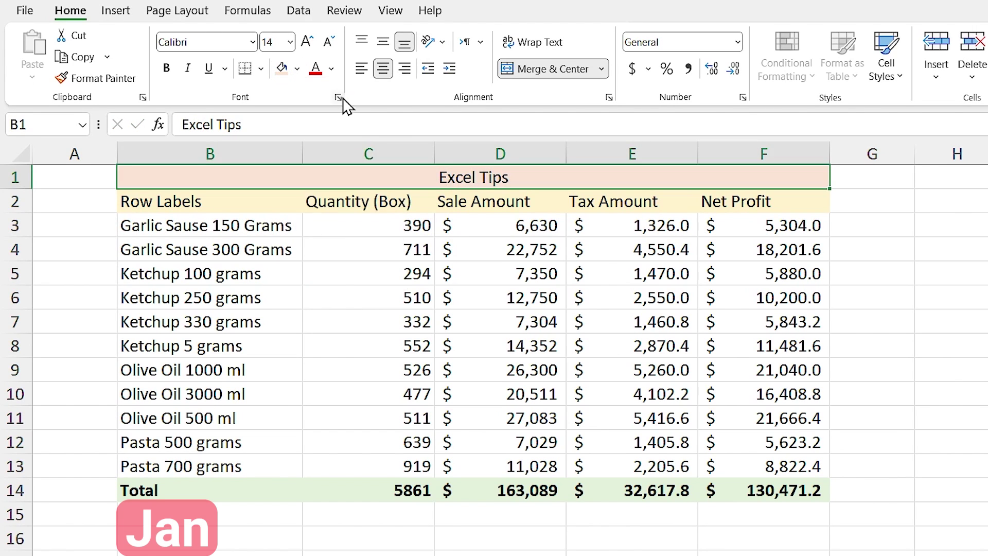
left_click(307, 41)
left_click(307, 41)
left_click(307, 41)
left_click(307, 41)
left_click(307, 41)
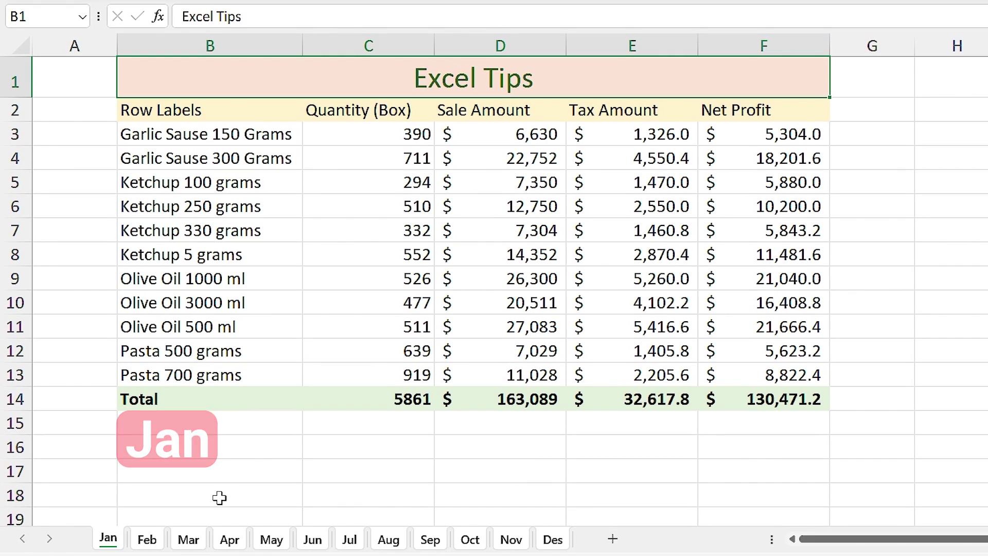
Check the formatted title row on the Feb, Mar, Apr, Jun and Aug sheets
left_click(146, 541)
left_click(186, 541)
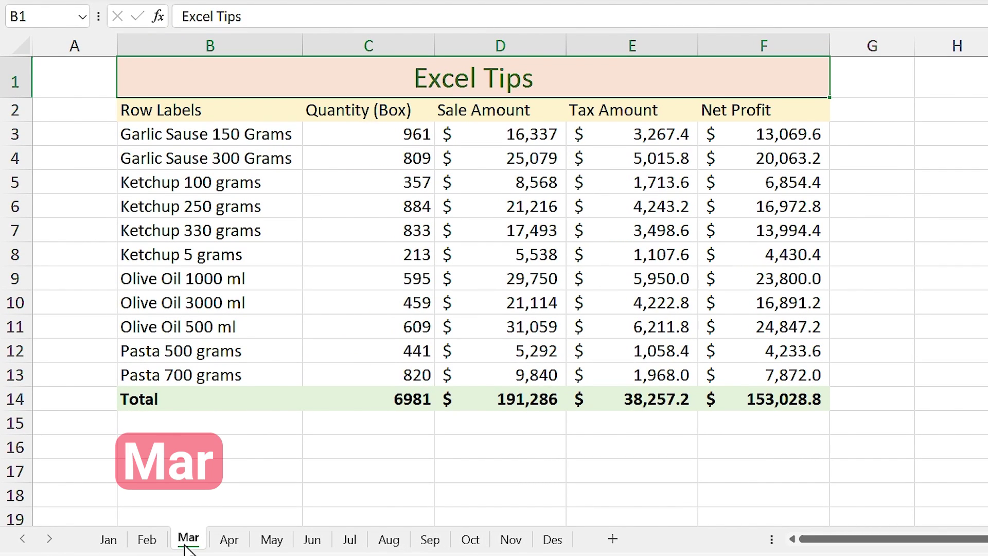
left_click(225, 548)
left_click(315, 545)
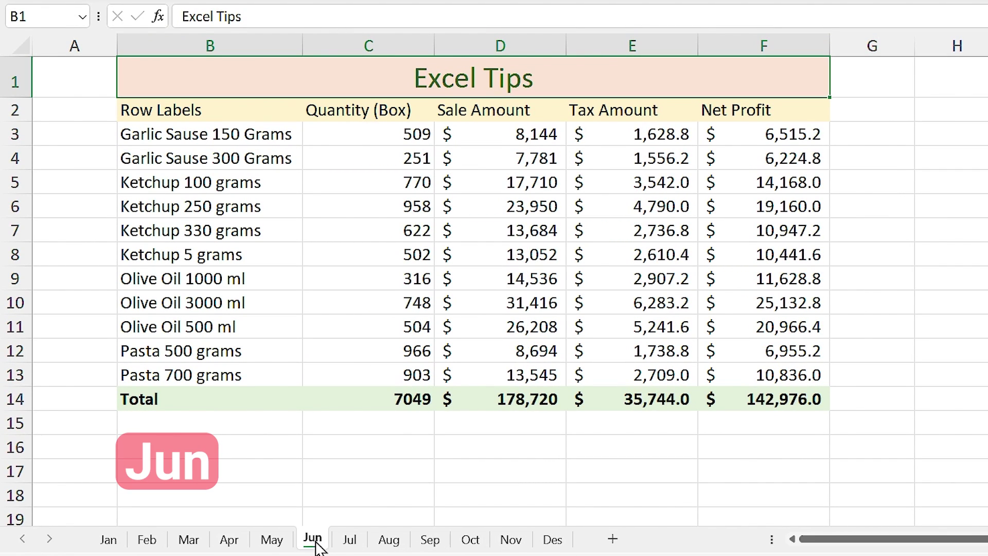
left_click(389, 544)
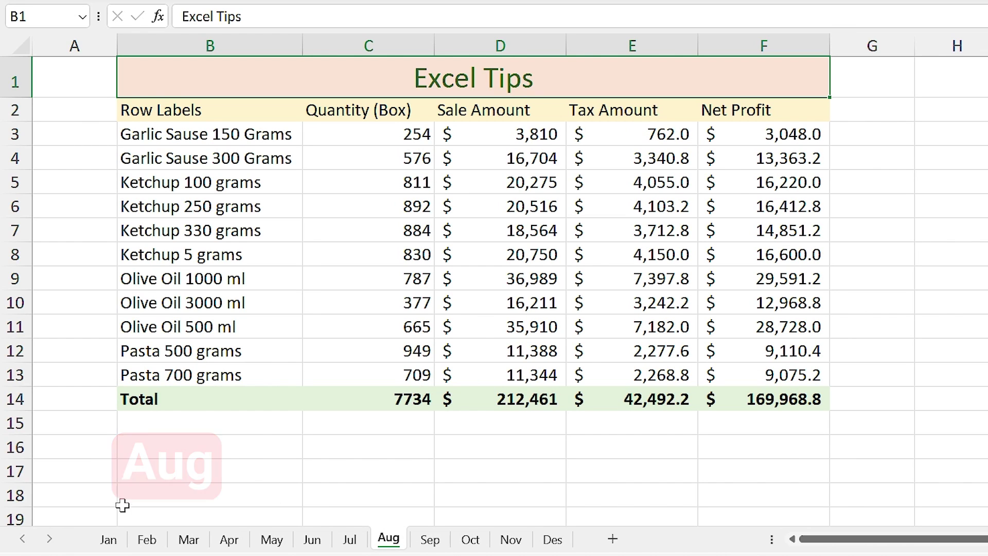
Ungroup the month sheets by switching to the Aug sheet alone, and regroup all sheets from Jan to Des with Jan active
left_click(109, 543)
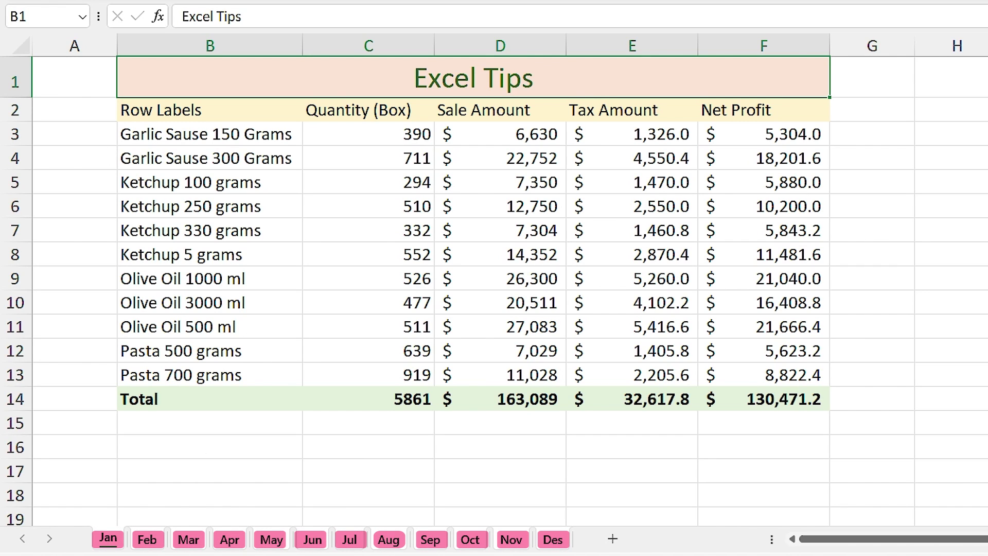
left_click(387, 545)
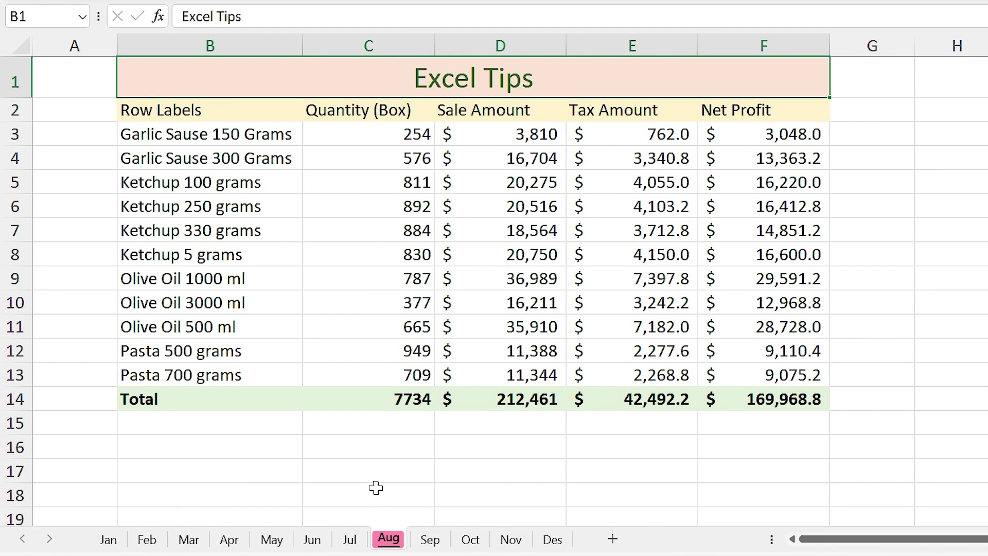
left_click(108, 540)
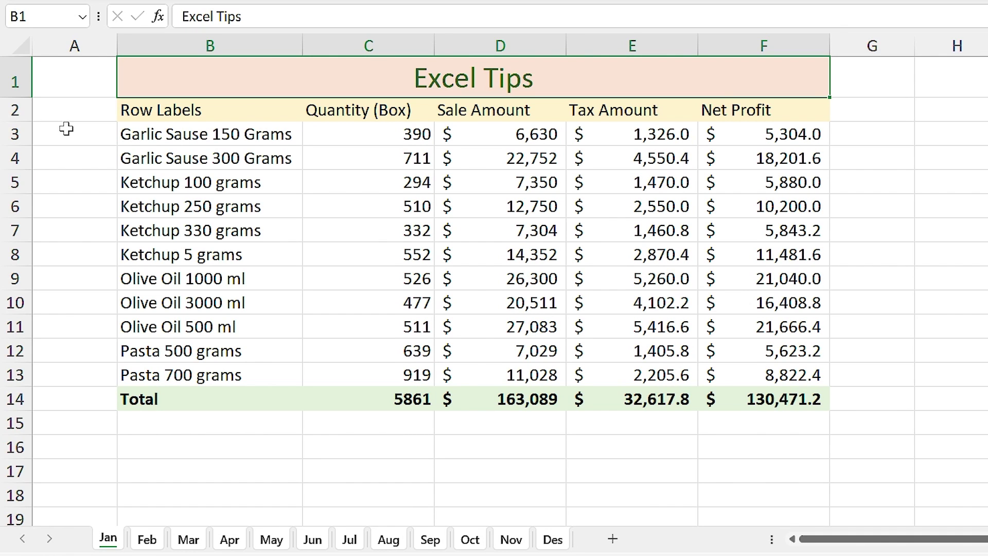
On the grouped sheets, fill A3:A14 with a number series starting at 1, and check it on the Feb and May sheets
left_click(108, 130)
type("1")
key("ctrl+Return")
left_click_drag(117, 146, 116, 410)
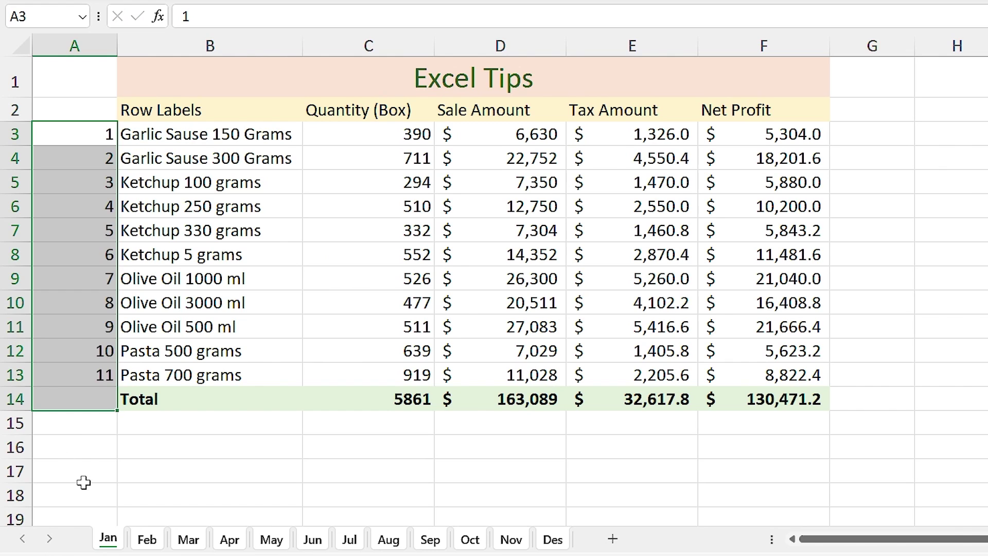
left_click(147, 540)
left_click(271, 540)
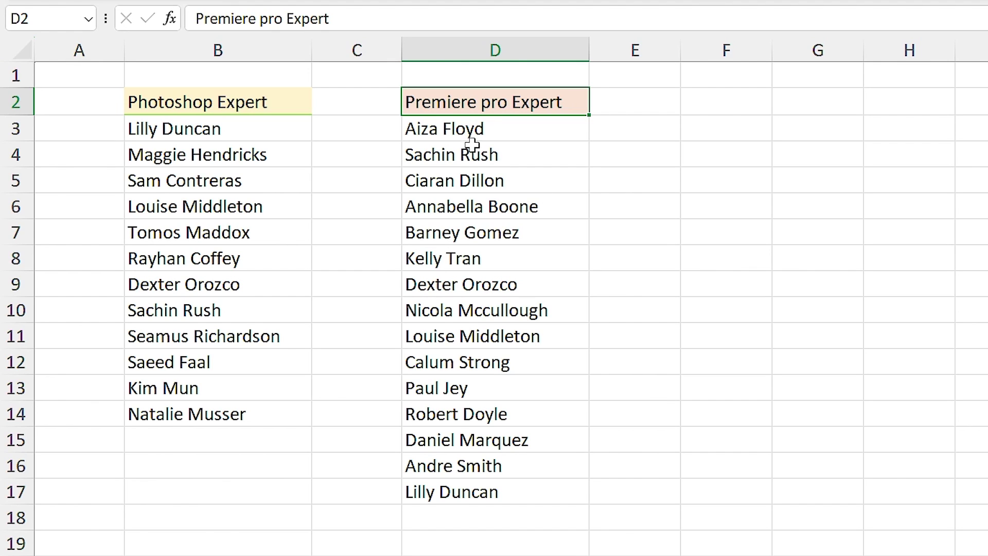
Try marking the name shared by D4 and B10 manually with a light orange fill, and undo the fill
left_click(502, 129)
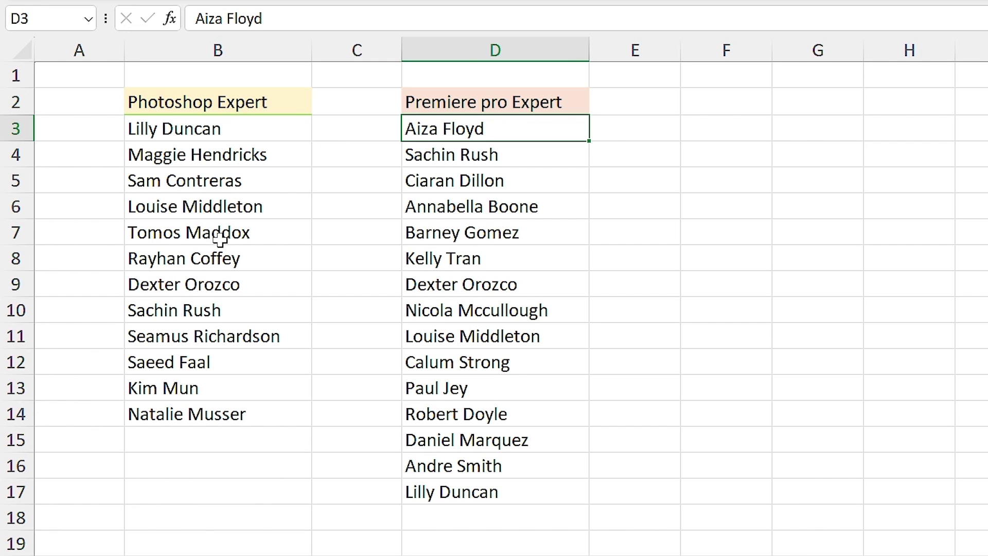
left_click(446, 160)
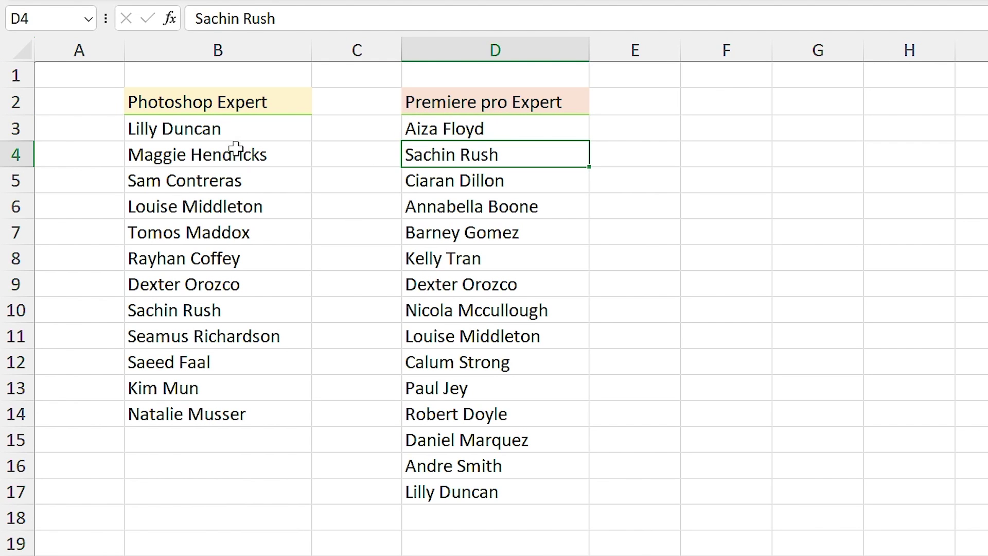
left_click(192, 312, "ctrl")
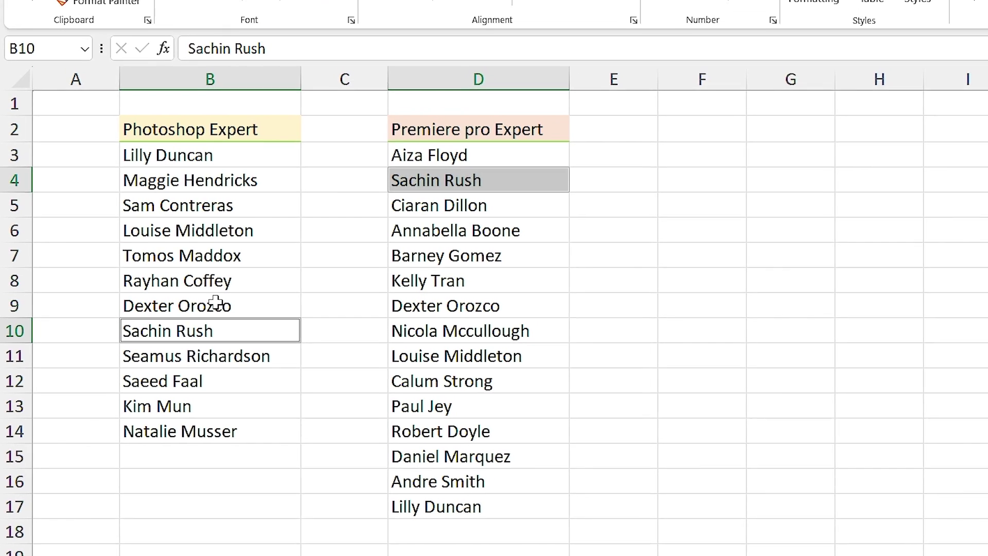
left_click(269, 66)
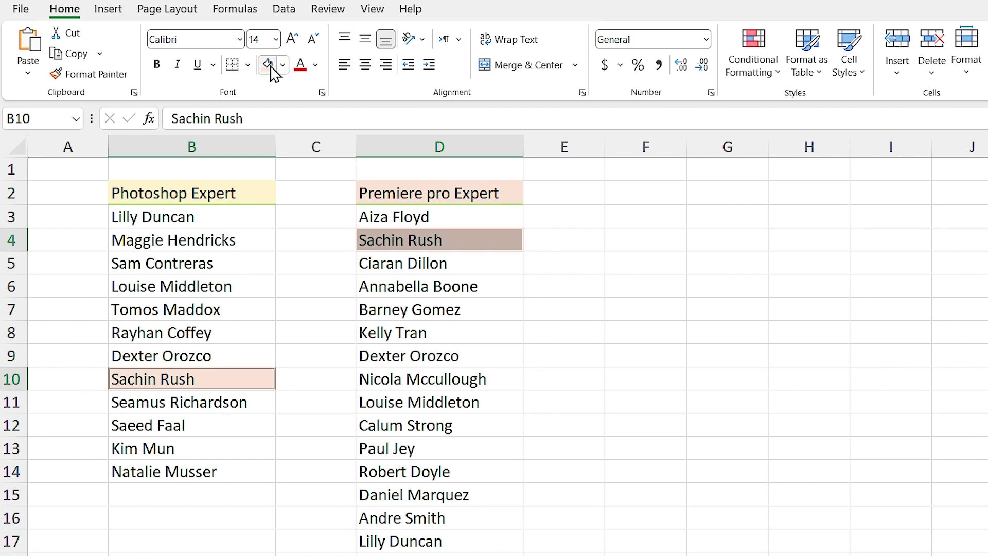
left_click(309, 355)
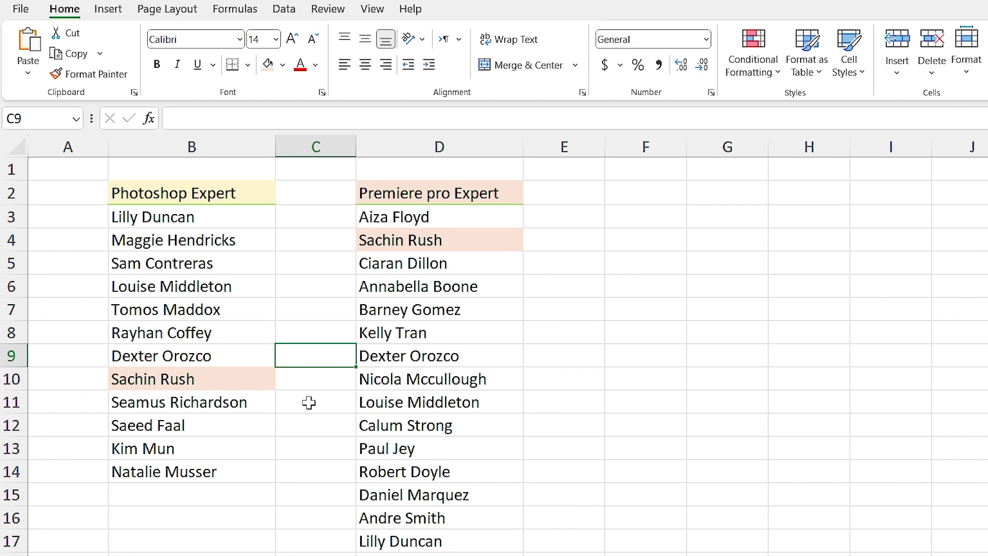
key("ctrl+z")
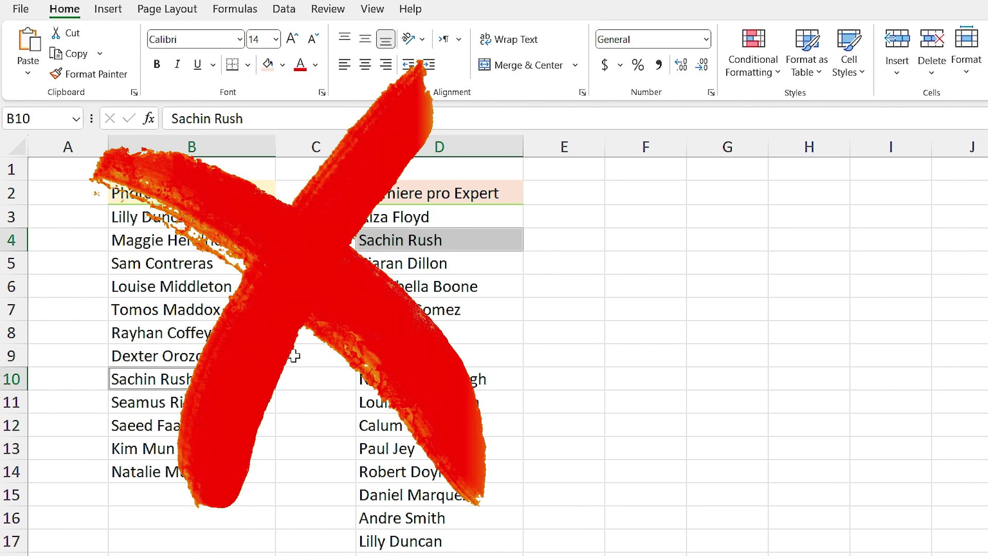
Select the names in B3:B14 and D3:D17 together and start a Duplicate Values highlighting rule for them
left_click_drag(216, 216, 214, 462)
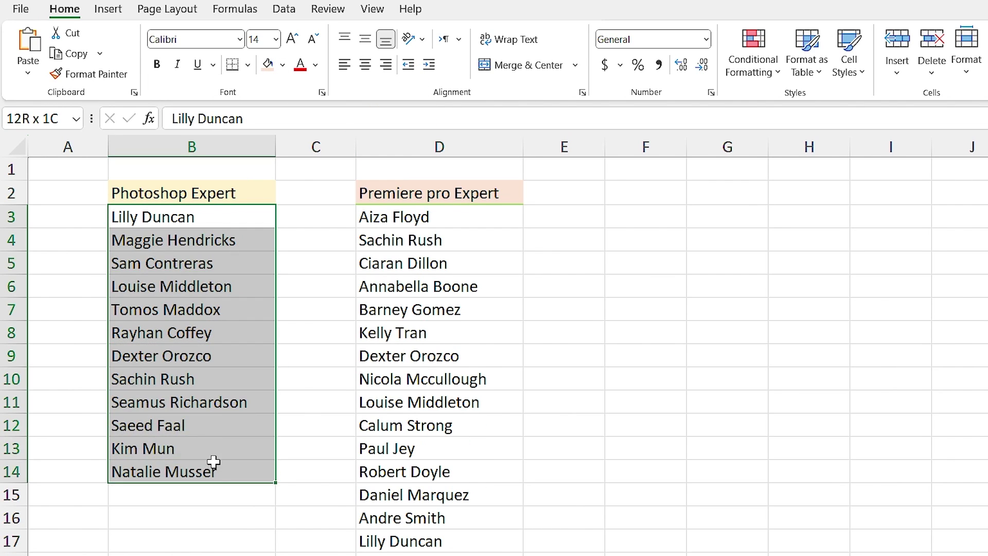
left_click_drag(439, 214, 414, 538)
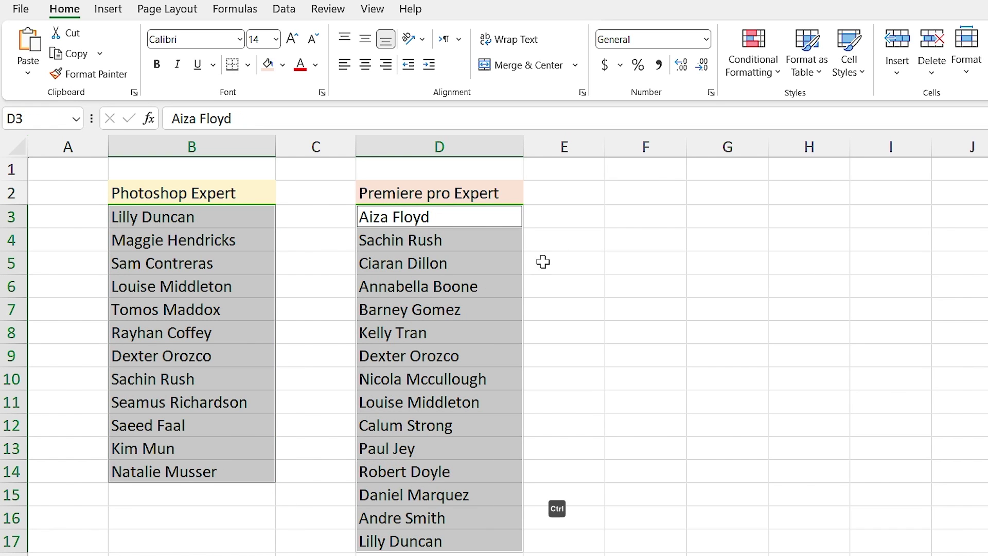
left_click(753, 62)
mouse_move(763, 116)
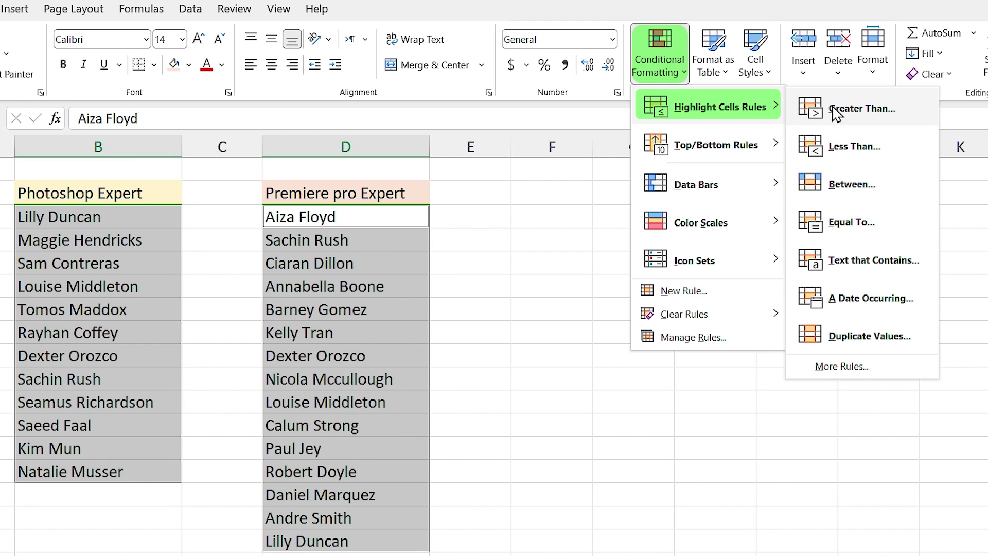
left_click(854, 340)
Give the duplicate values rule a custom format with a light green fill and apply it to both name lists
left_click(813, 242)
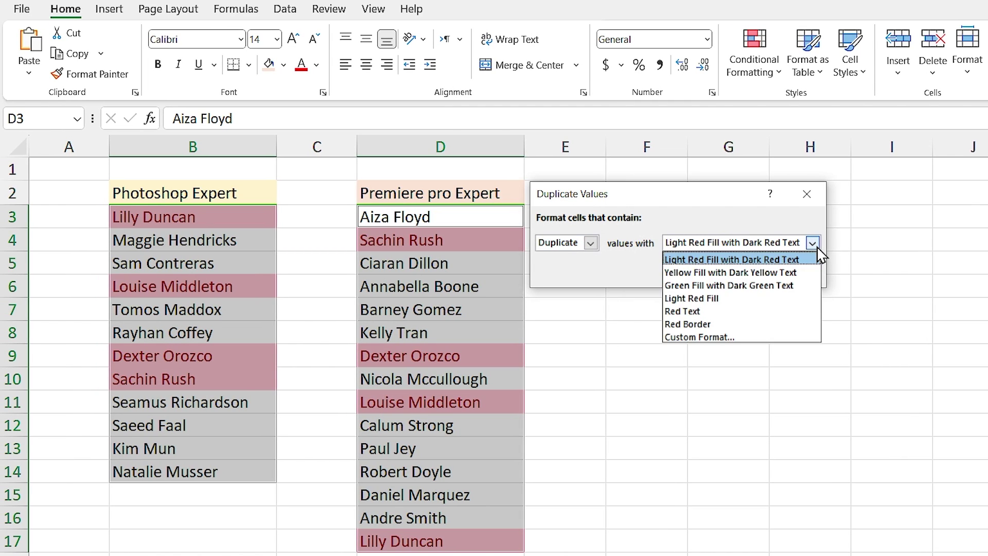
left_click(689, 339)
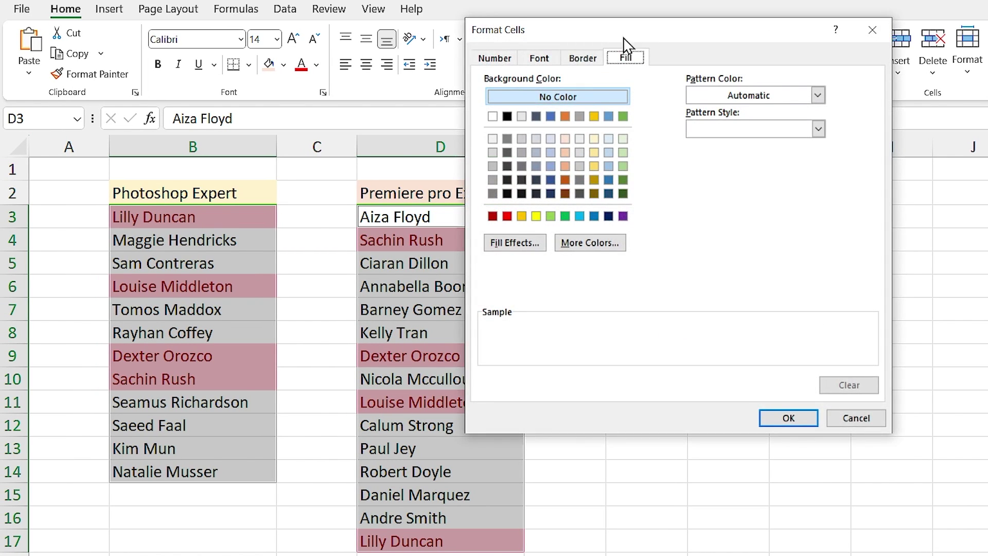
left_click_drag(627, 39, 689, 158)
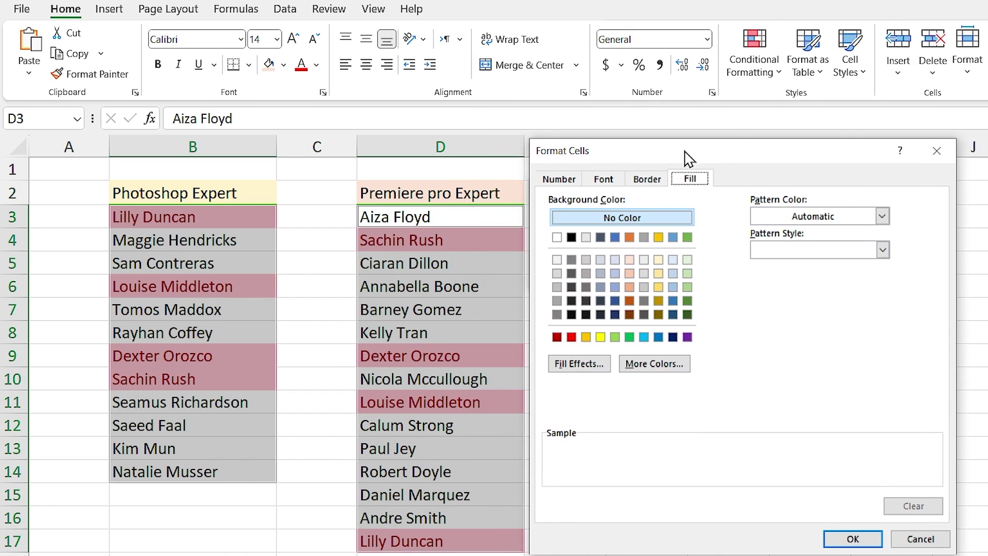
left_click(687, 272)
left_click(838, 538)
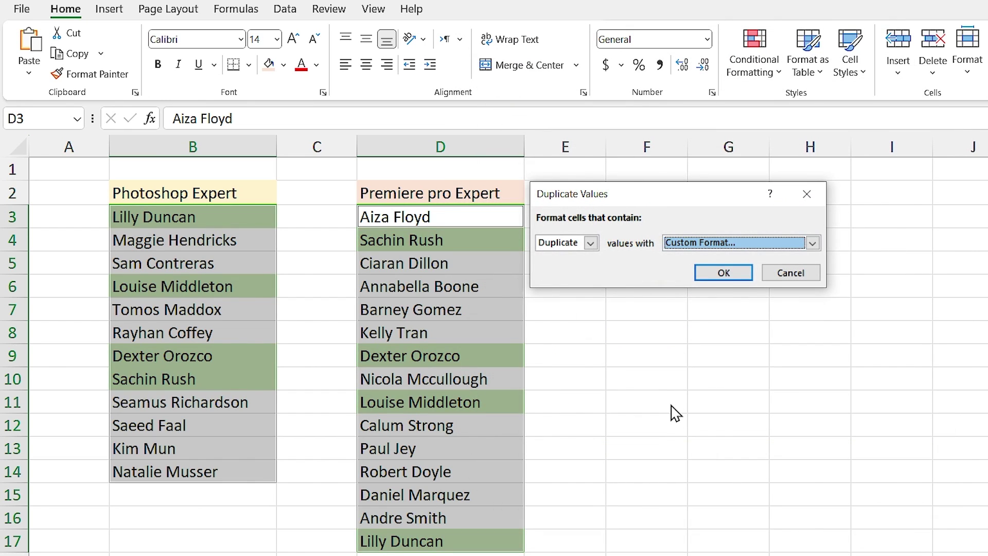
left_click(726, 273)
left_click(635, 274)
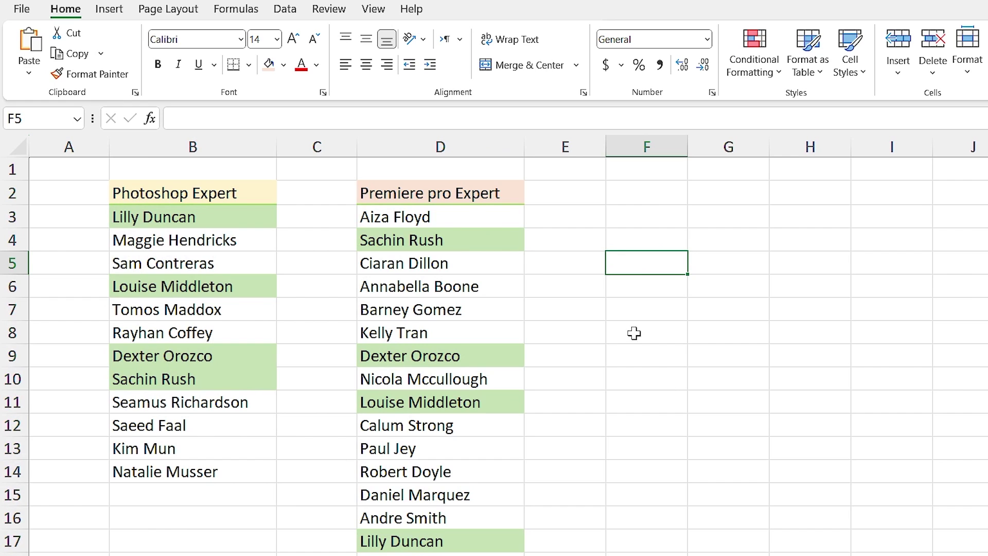
Add a filter to the Premiere pro Expert list and sort it by the light green cell color
left_click(520, 193)
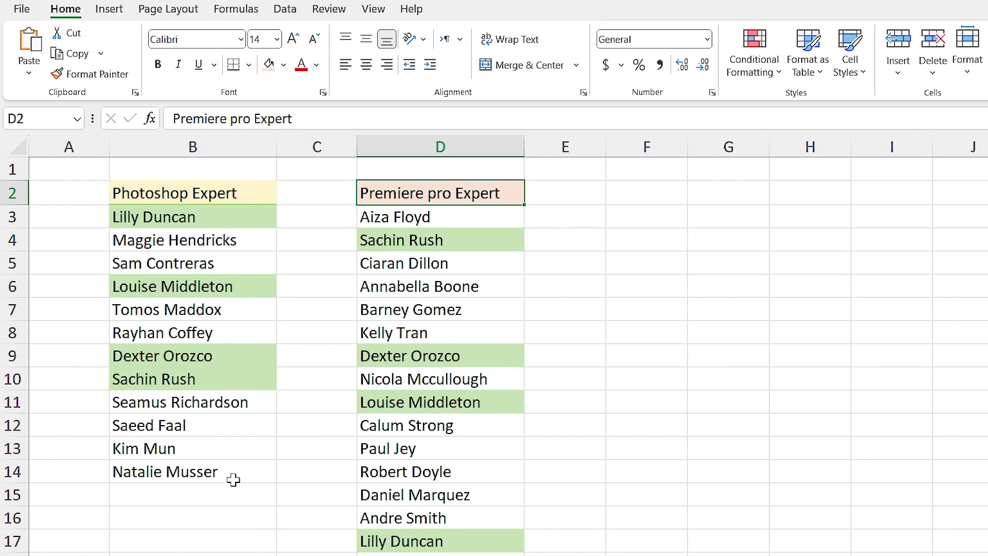
left_click(437, 239)
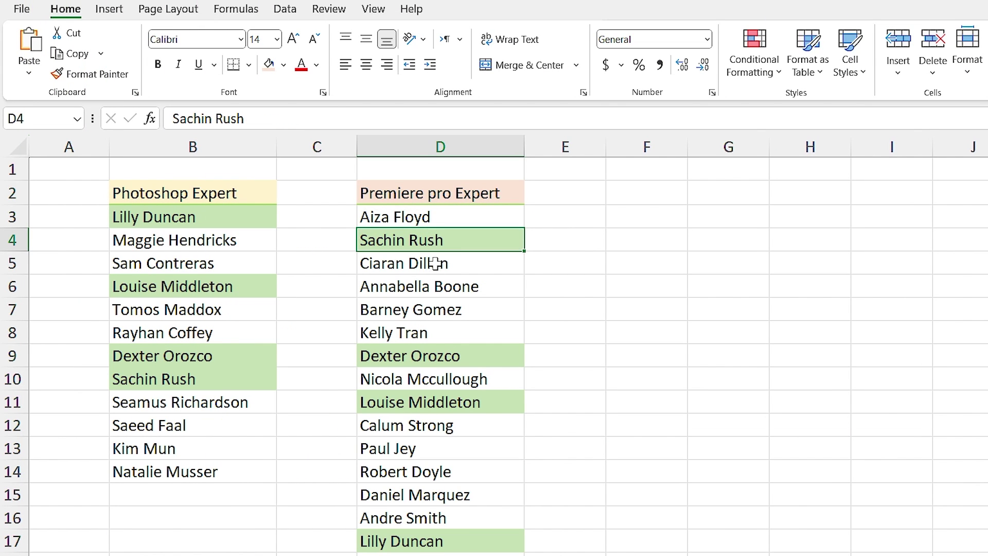
left_click(284, 10)
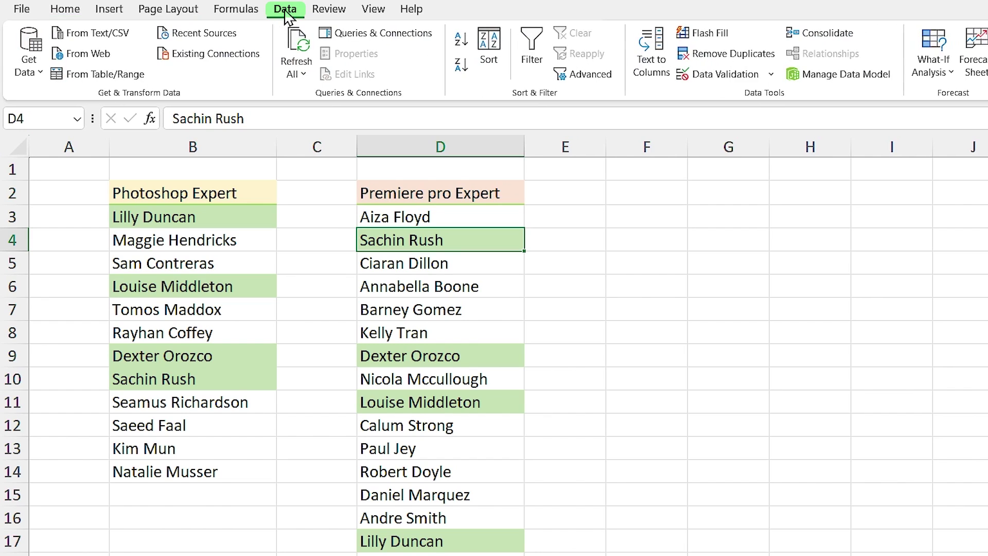
left_click(531, 61)
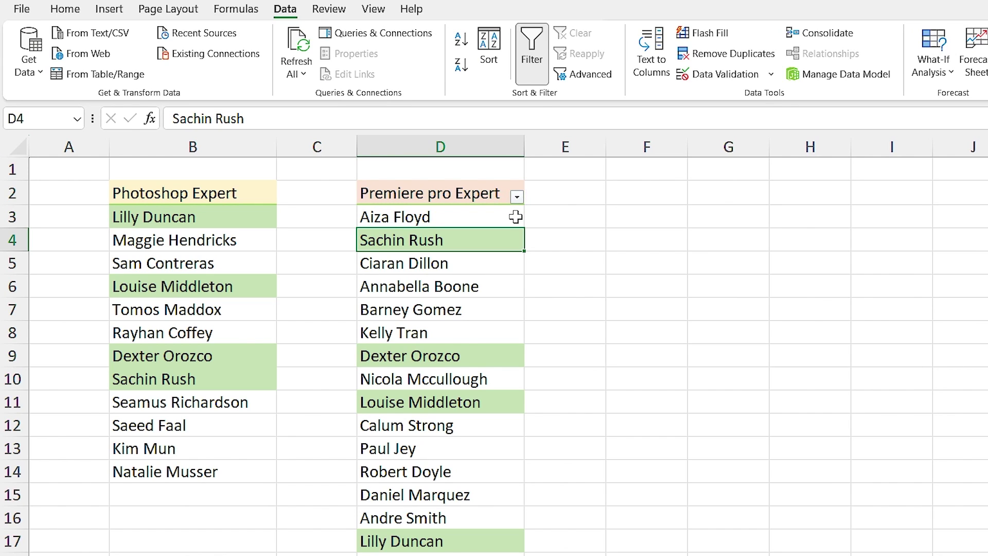
left_click(516, 198)
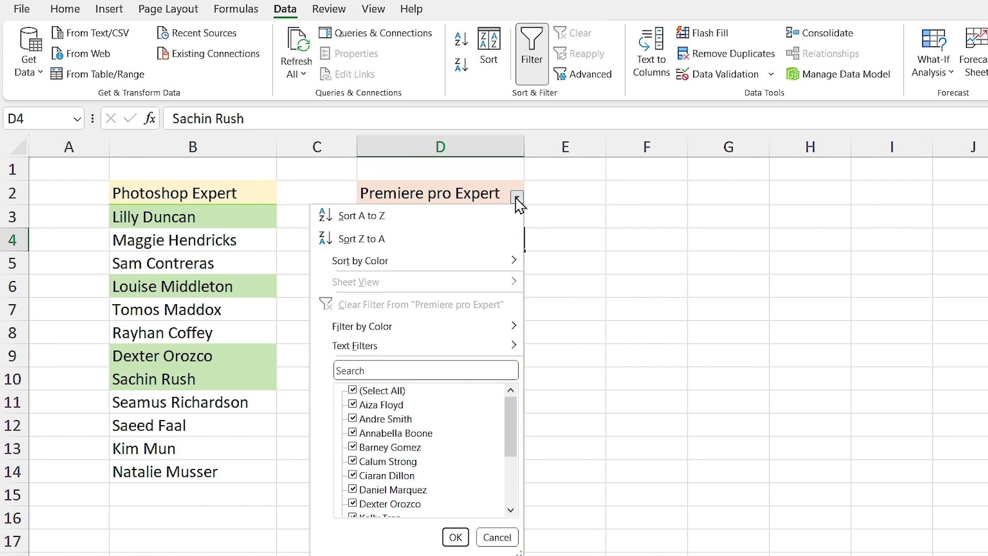
mouse_move(418, 264)
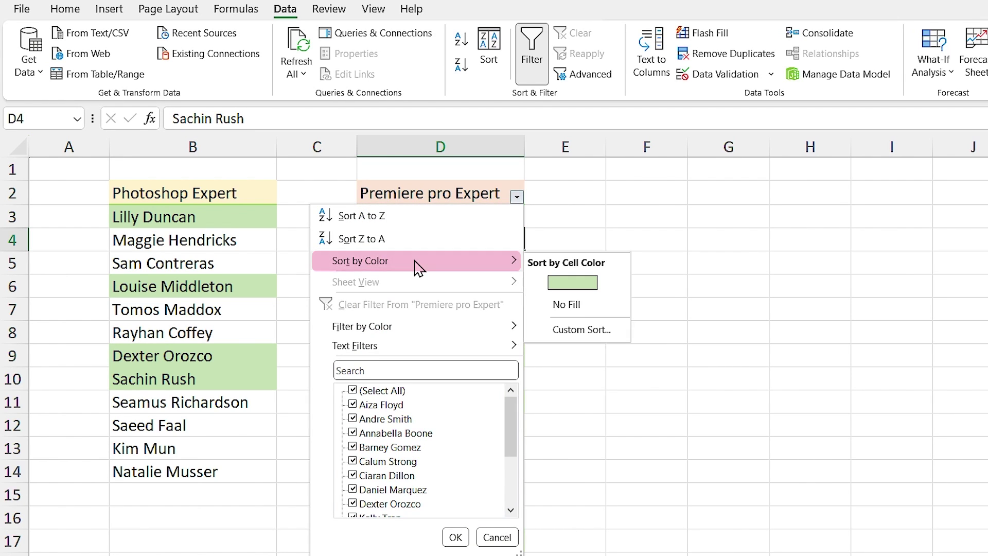
left_click(571, 286)
left_click(562, 302)
left_click(506, 315)
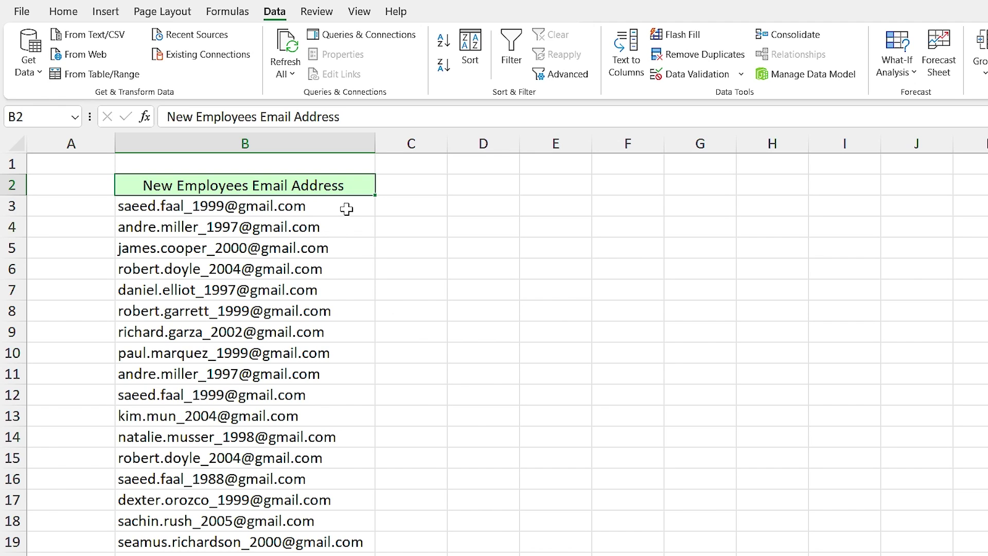
Highlight the duplicate email addresses in B3:B19 with a light red fill and dark red text
left_click_drag(346, 208, 332, 543)
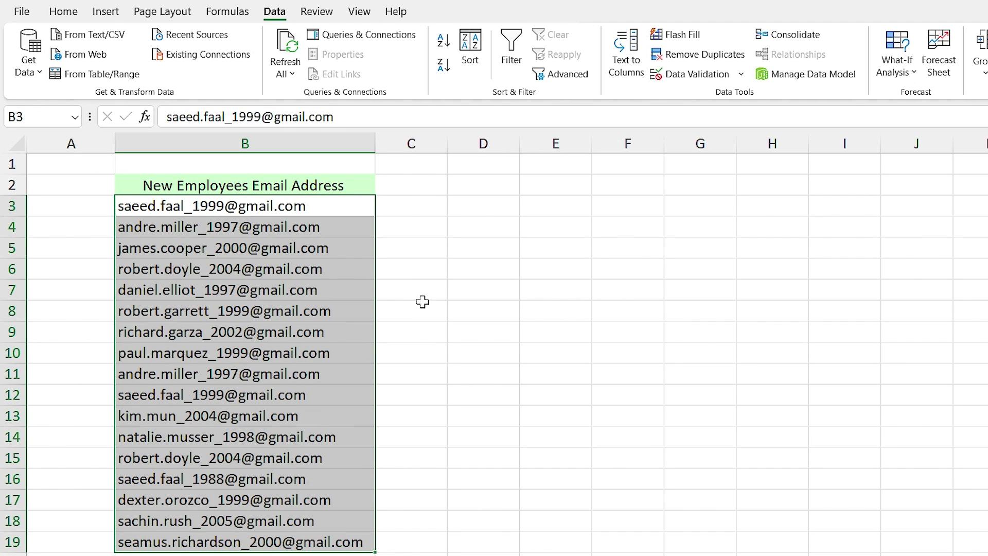
left_click(66, 13)
left_click(725, 67)
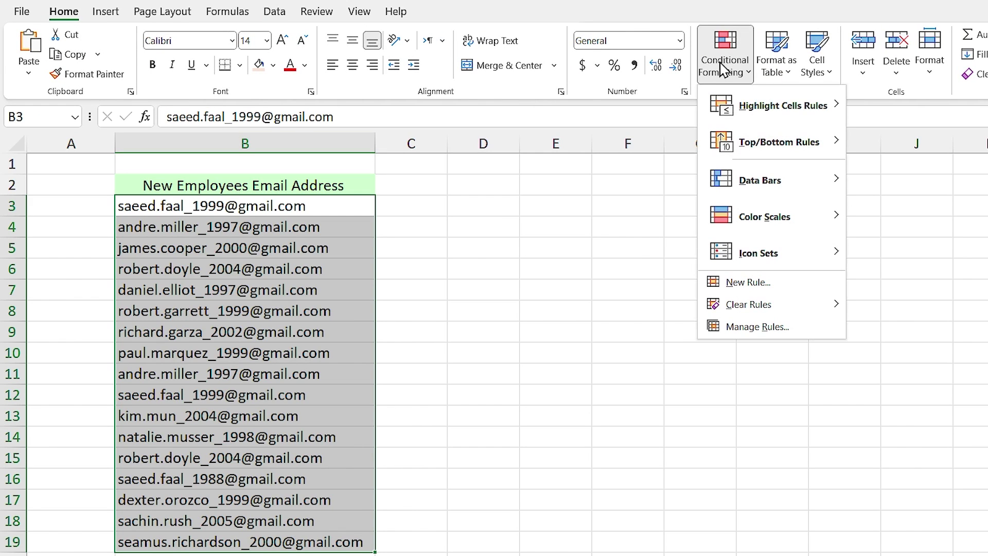
mouse_move(787, 107)
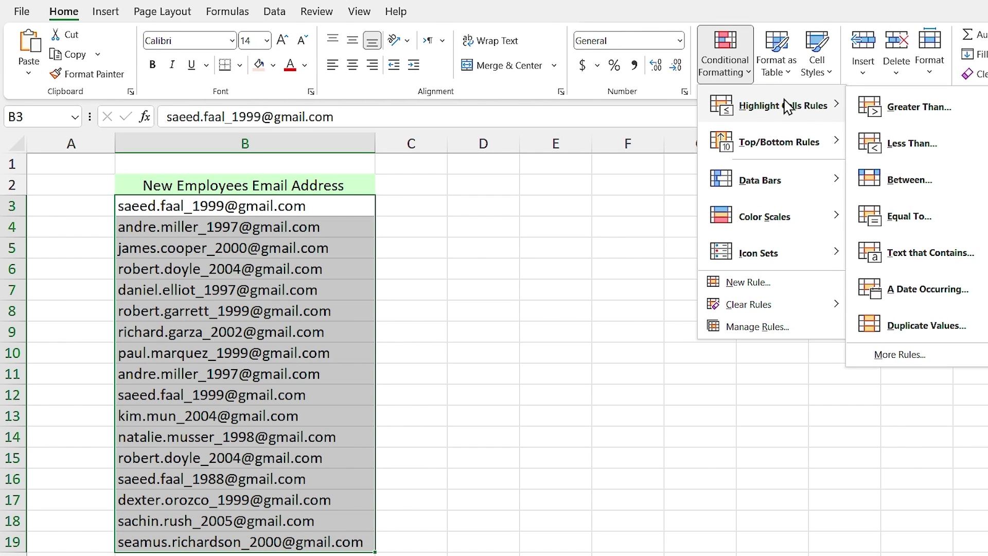
left_click(926, 325)
left_click(689, 271)
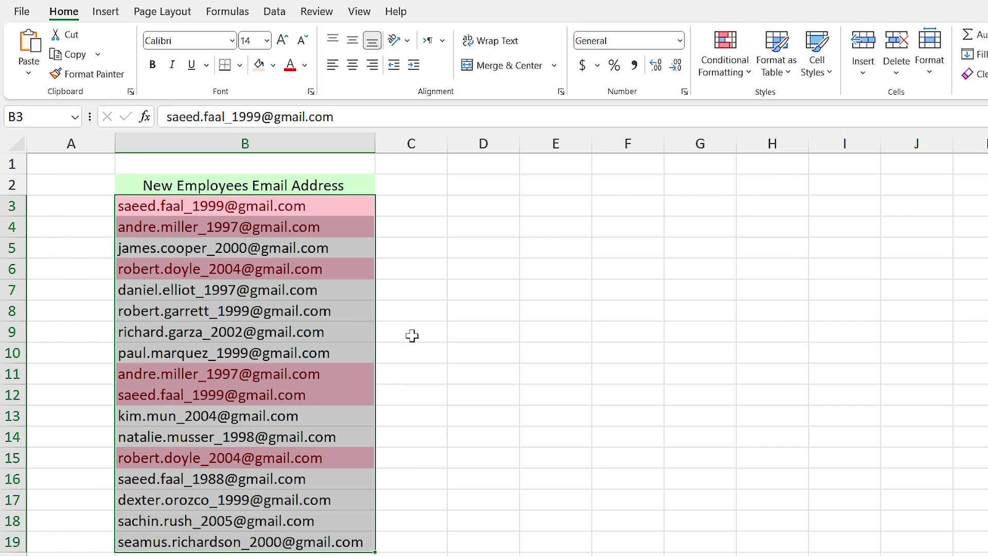
left_click(320, 294)
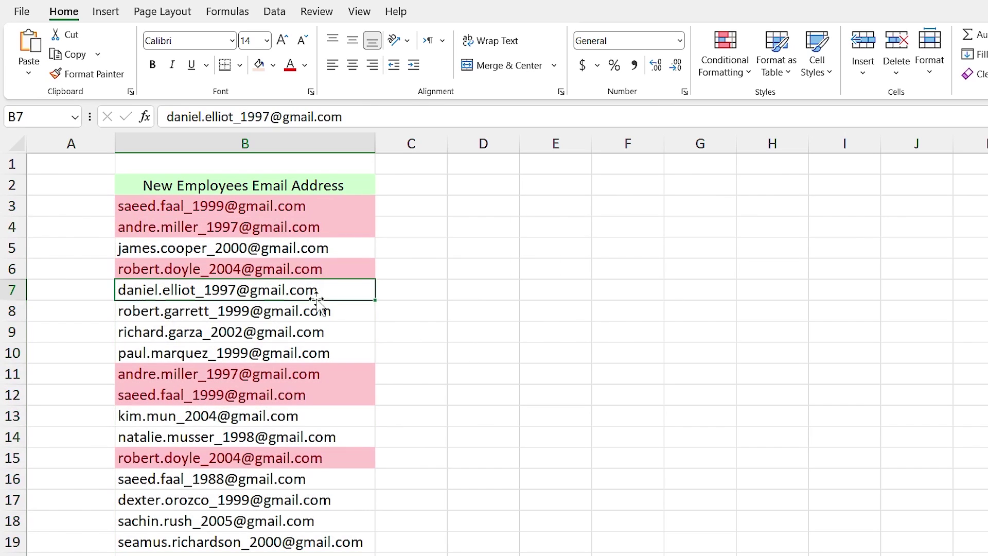
Try removing the repeated email addresses manually by clearing cells B15 and B12
left_click(241, 462)
key("Delete")
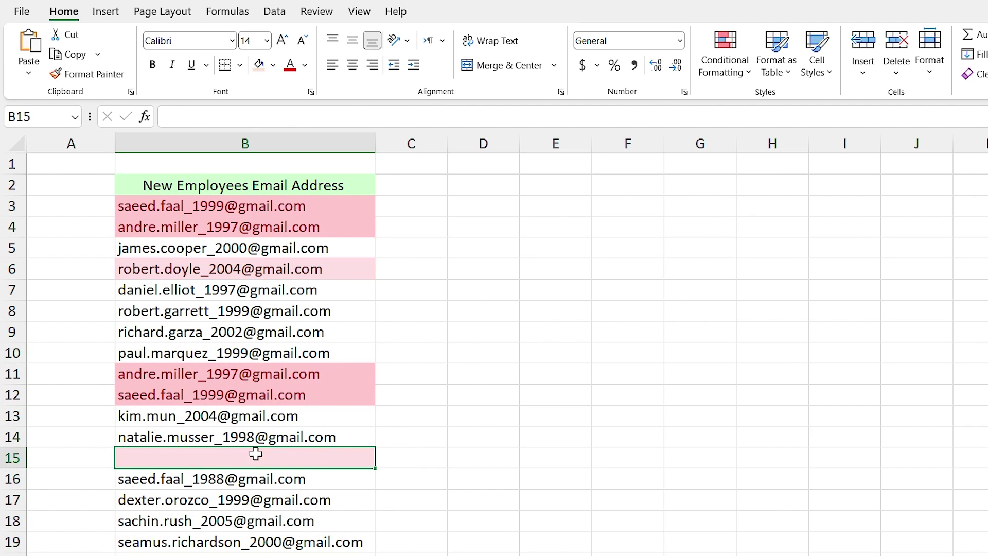
left_click(219, 395)
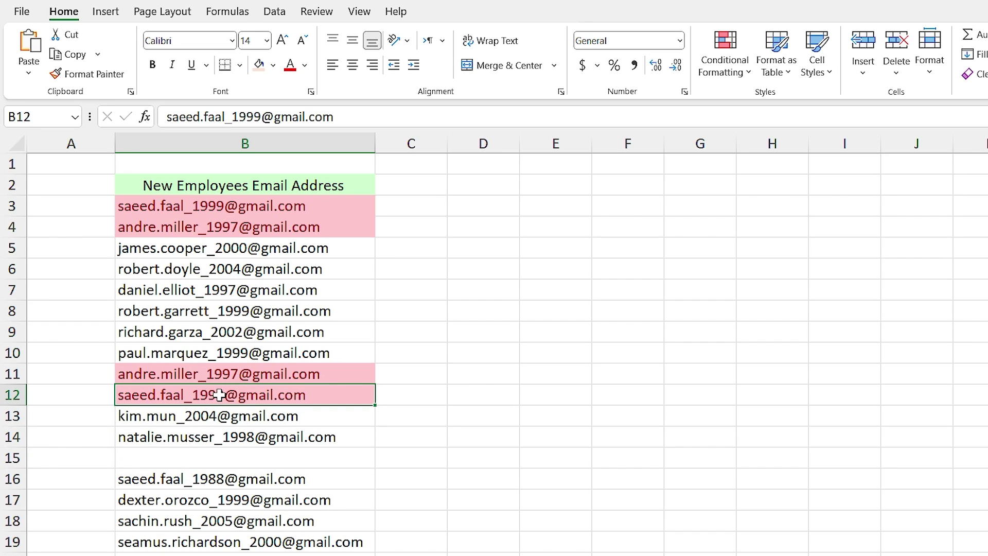
key("Delete")
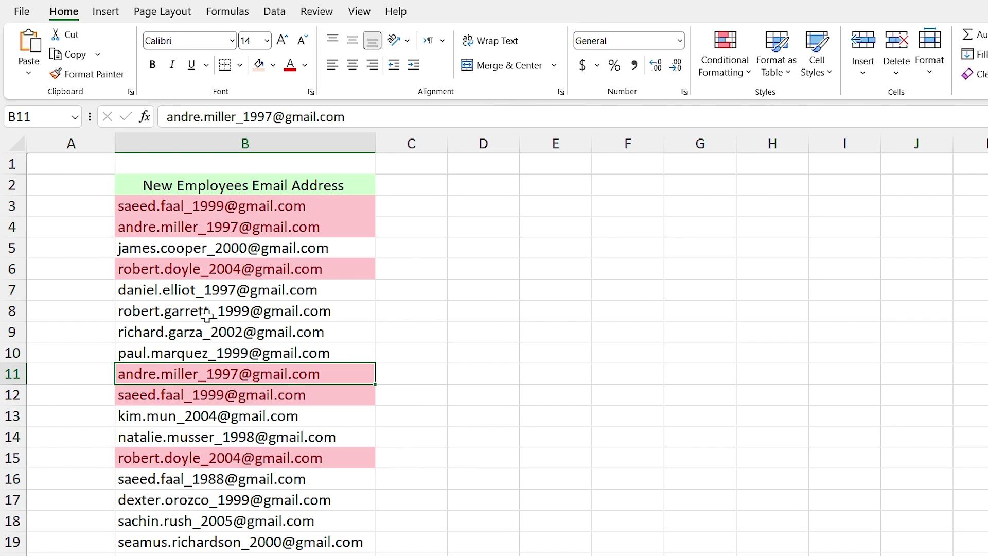
Remove the duplicate entries from the New Employees Email Address column, treating the first row as a header
left_click(274, 13)
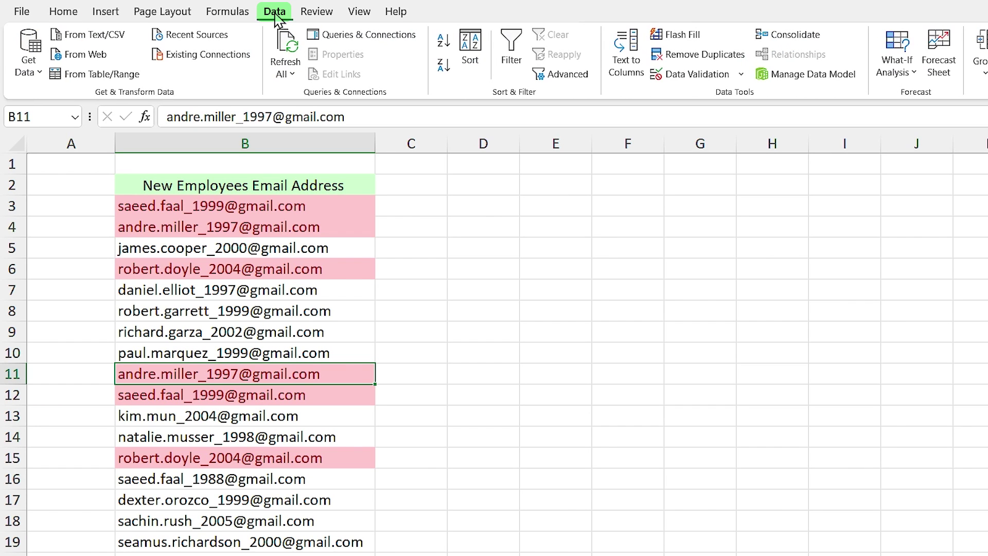
left_click(695, 56)
left_click_drag(522, 82, 520, 194)
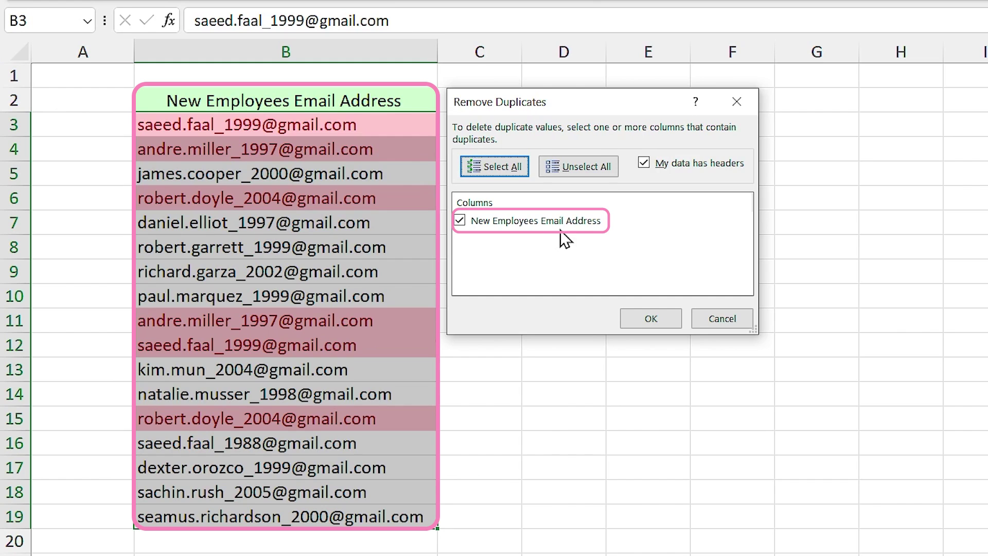
left_click(649, 319)
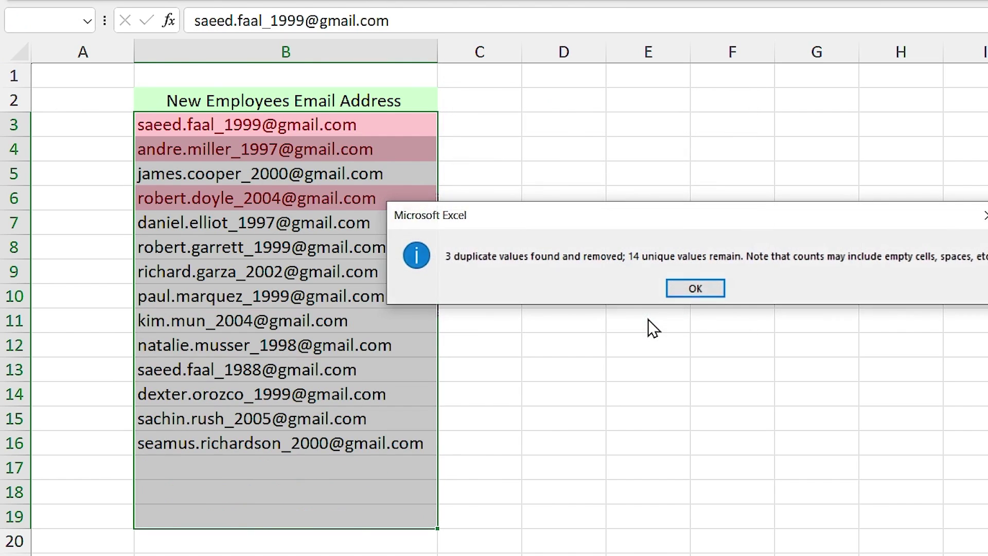
left_click_drag(680, 184, 697, 139)
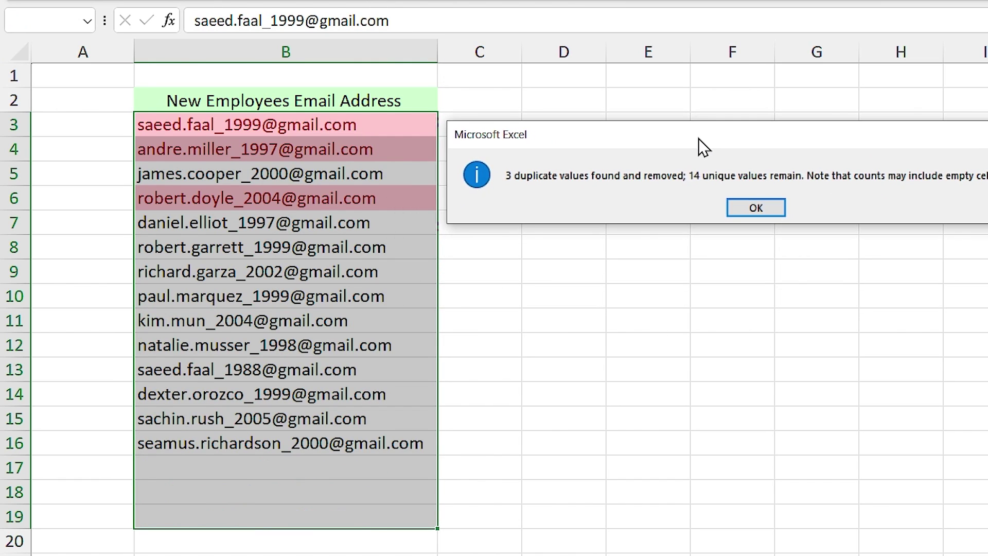
left_click(754, 208)
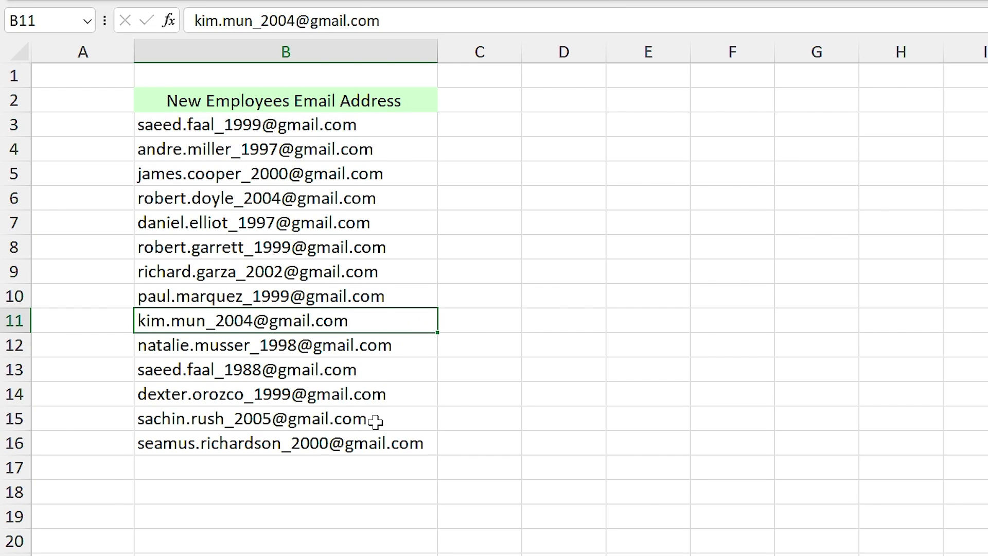
left_click(392, 104)
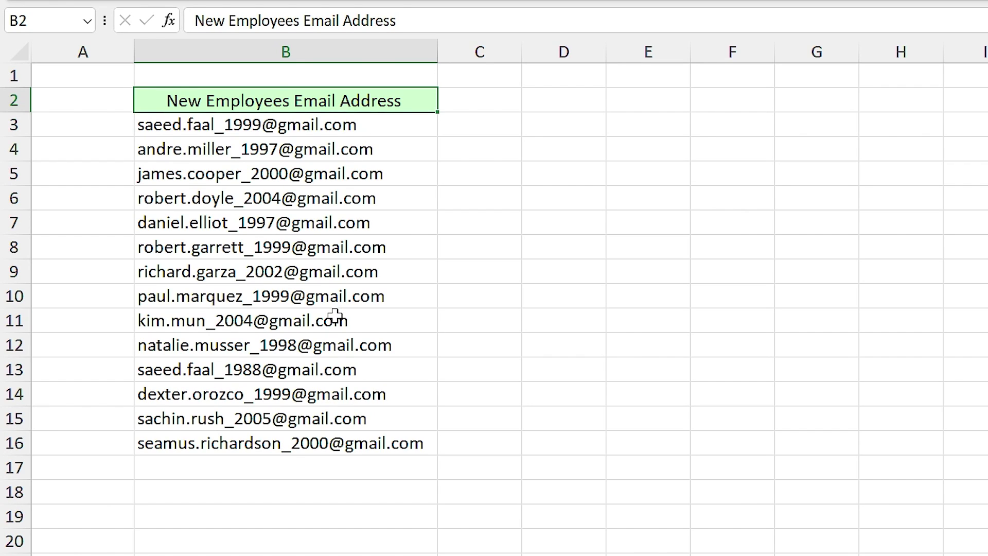
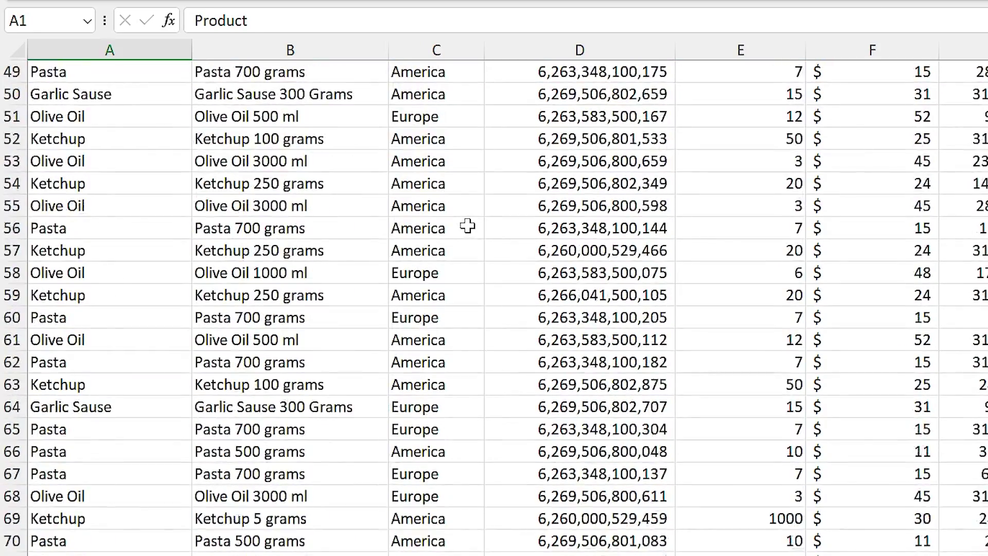
Freeze the top row of the product sheet and check the headers while looking through the data
scroll(467, 226, "up", 16)
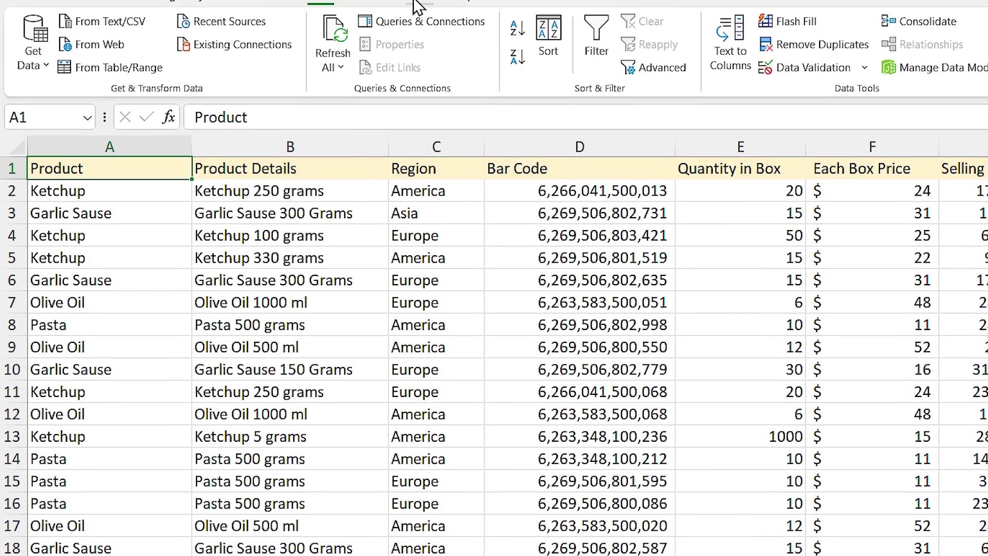
left_click(419, 13)
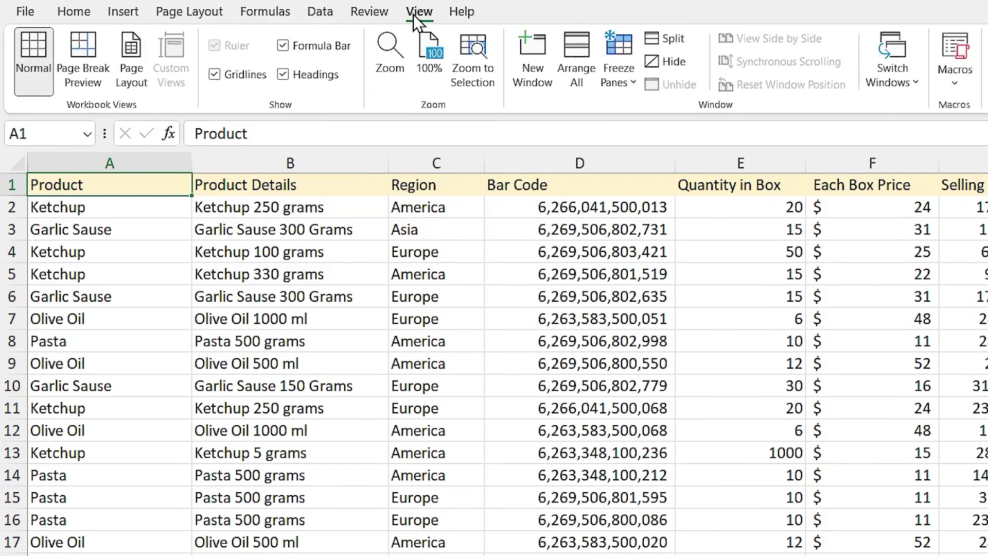
left_click(616, 81)
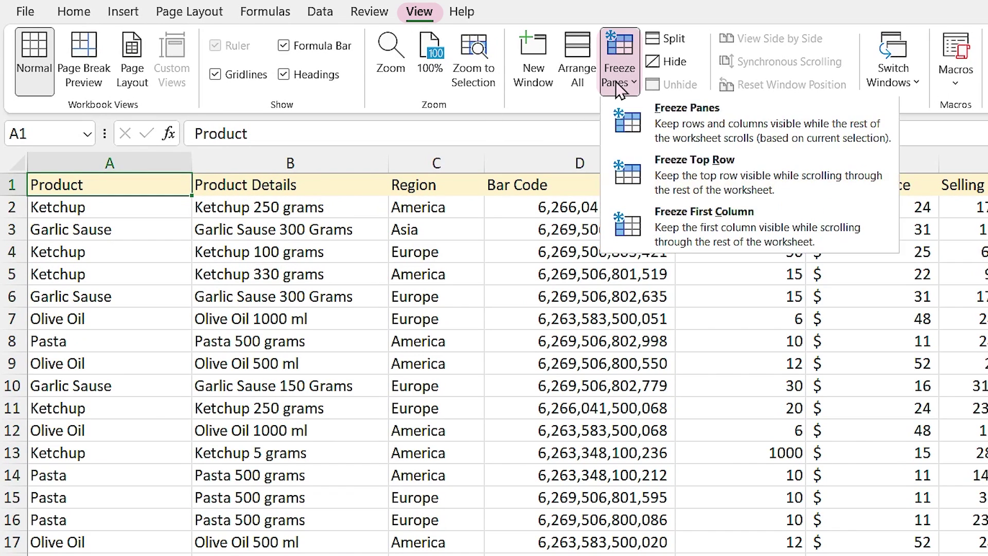
left_click(685, 187)
scroll(492, 317, "down", 20)
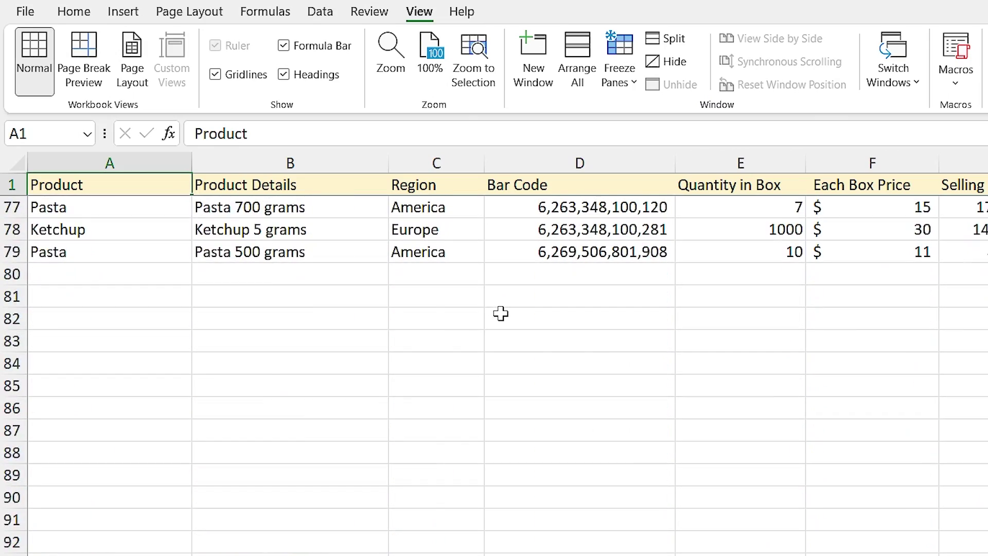
scroll(500, 312, "up", 10)
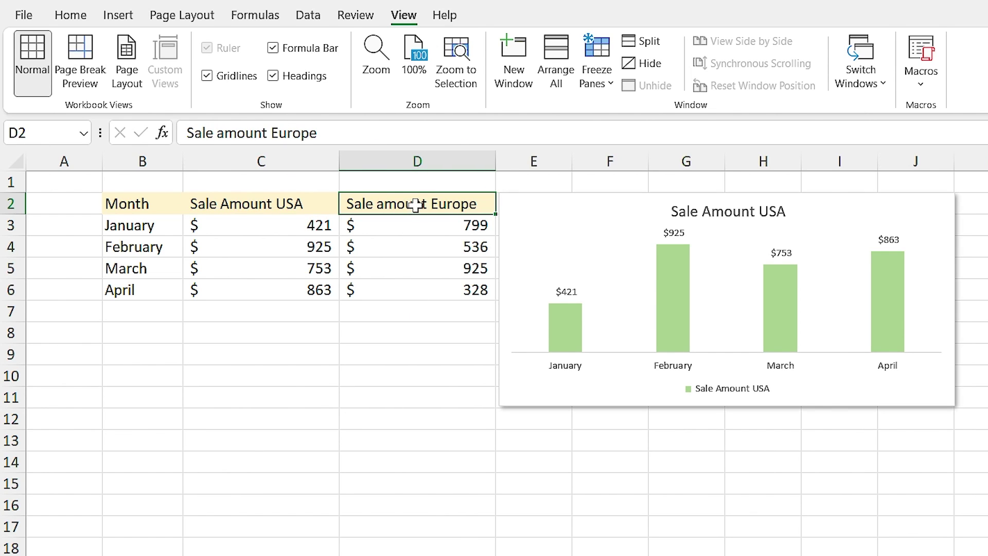
left_click_drag(416, 205, 420, 288)
key("ctrl+c")
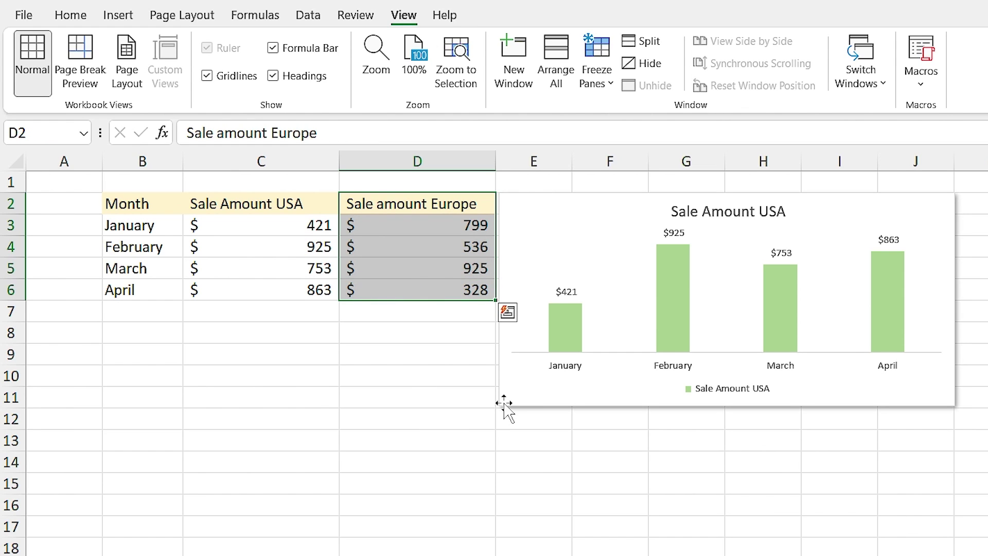
left_click(398, 361)
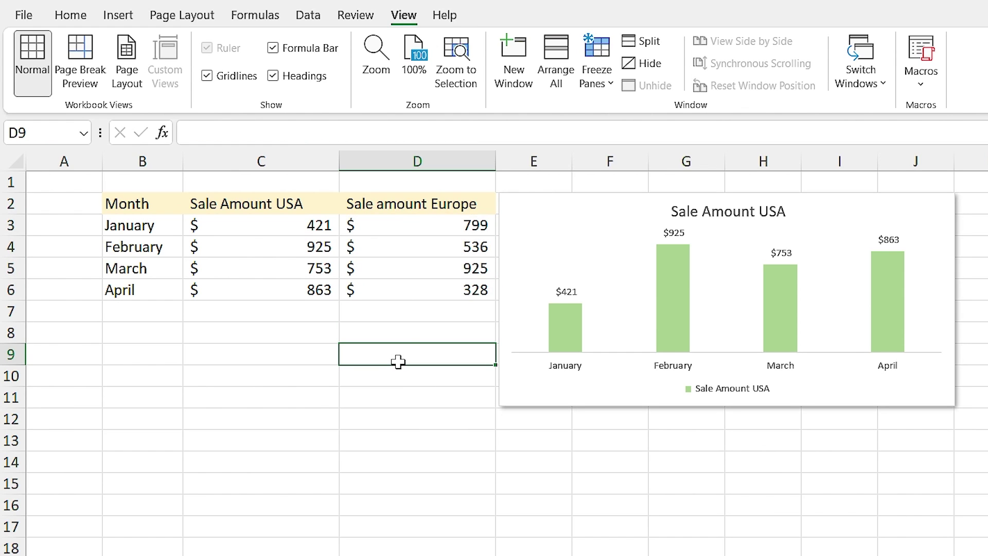
left_click(414, 222)
left_click(511, 396)
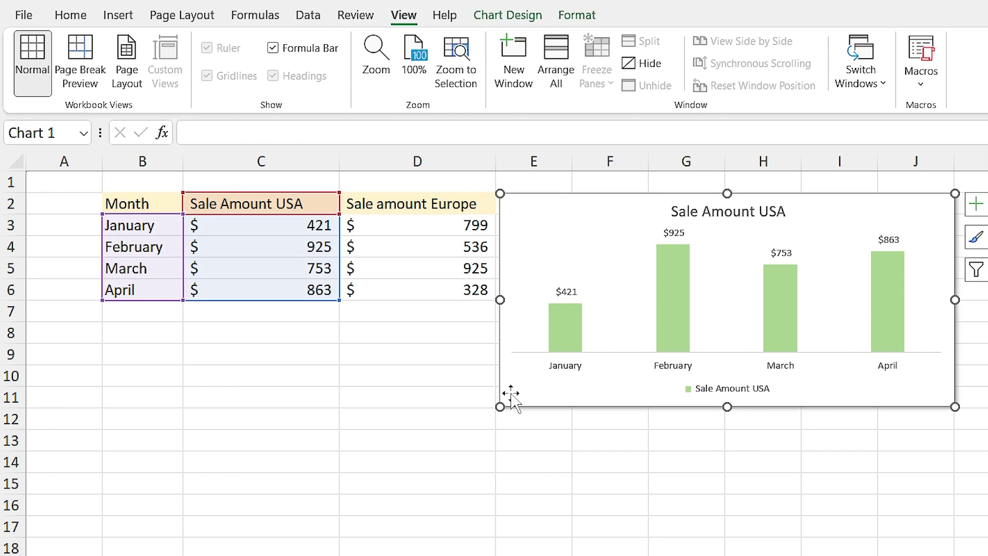
left_click(505, 20)
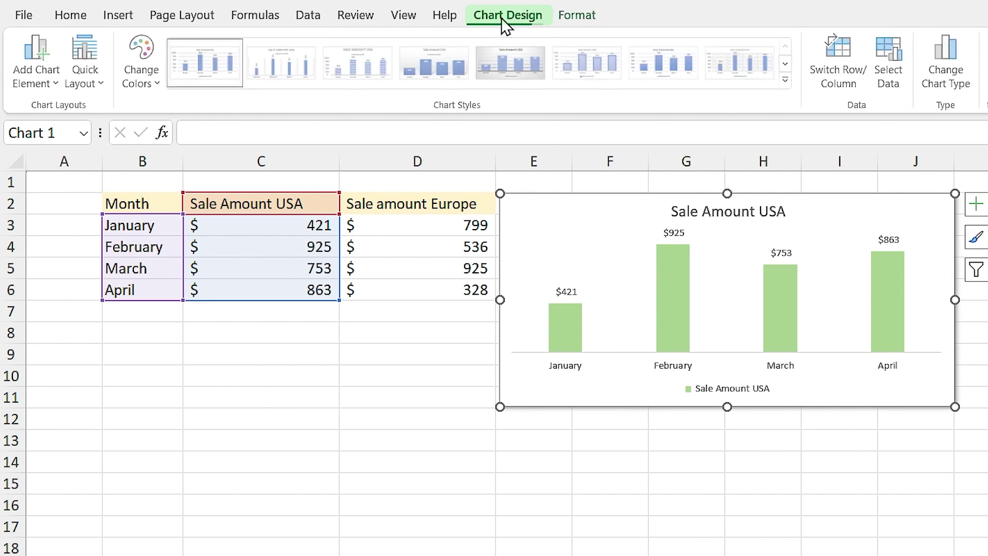
left_click(891, 66)
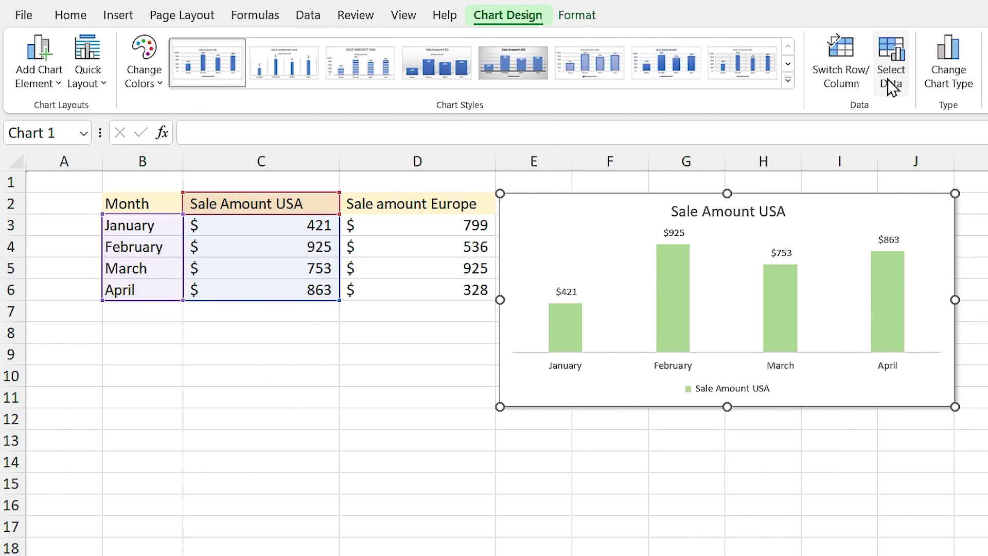
left_click_drag(573, 221, 734, 210)
left_click(538, 324)
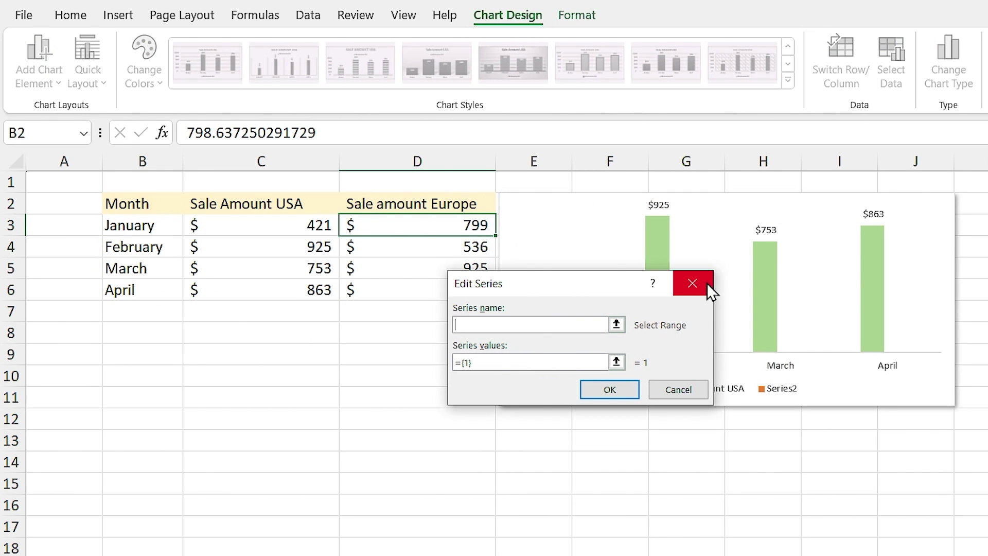
left_click(711, 286)
left_click(966, 201)
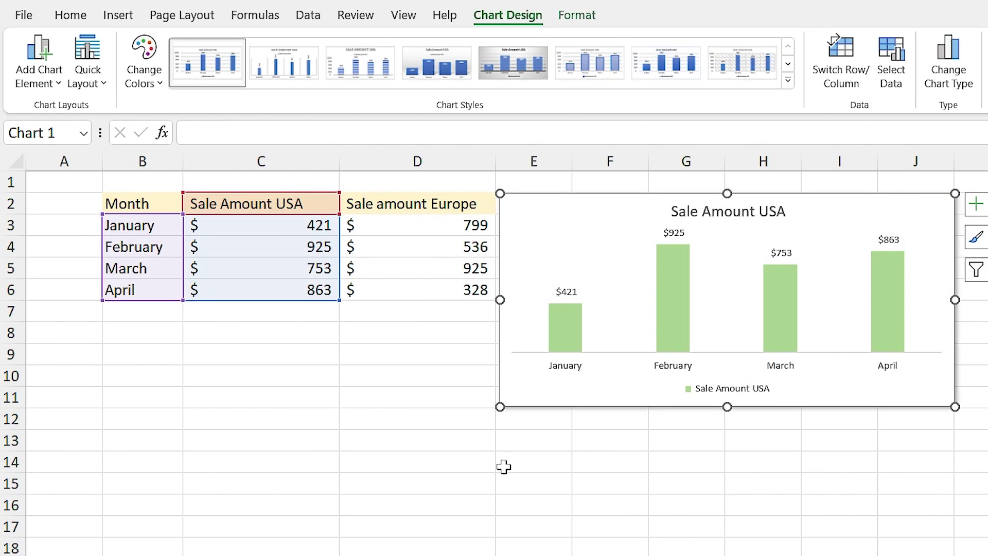
left_click(508, 467)
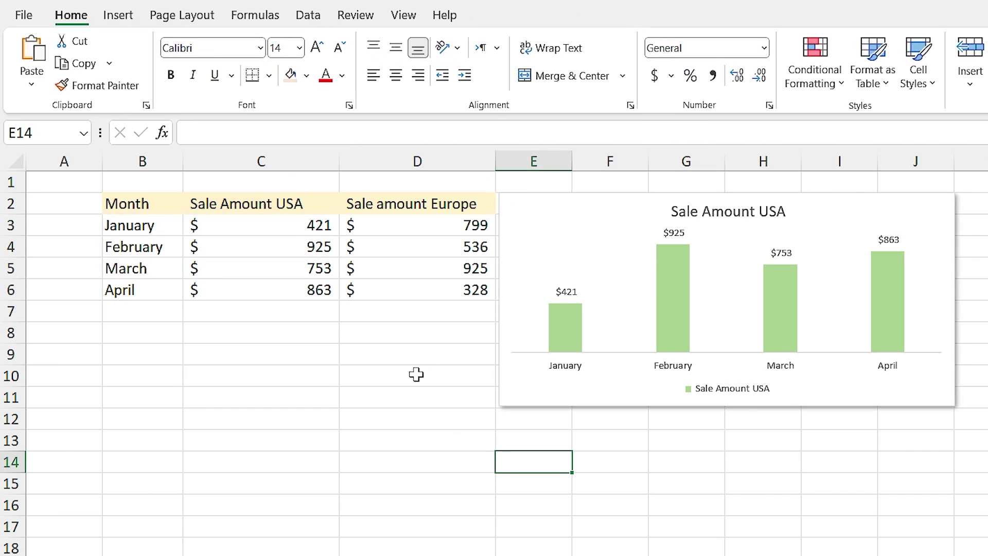
Extend the chart's source range to include the Sale amount Europe column and add data labels to the Europe bars
left_click(508, 206)
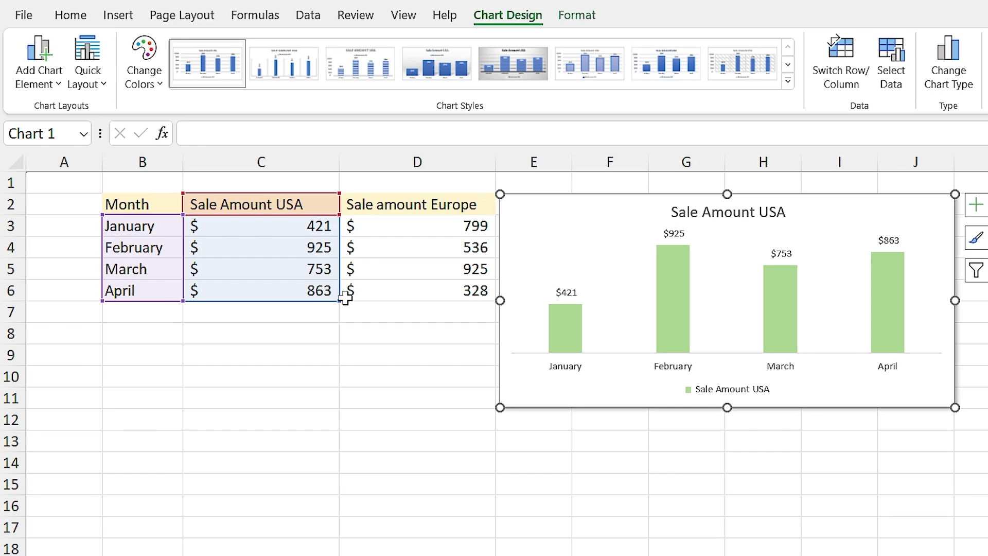
left_click_drag(339, 301, 457, 293)
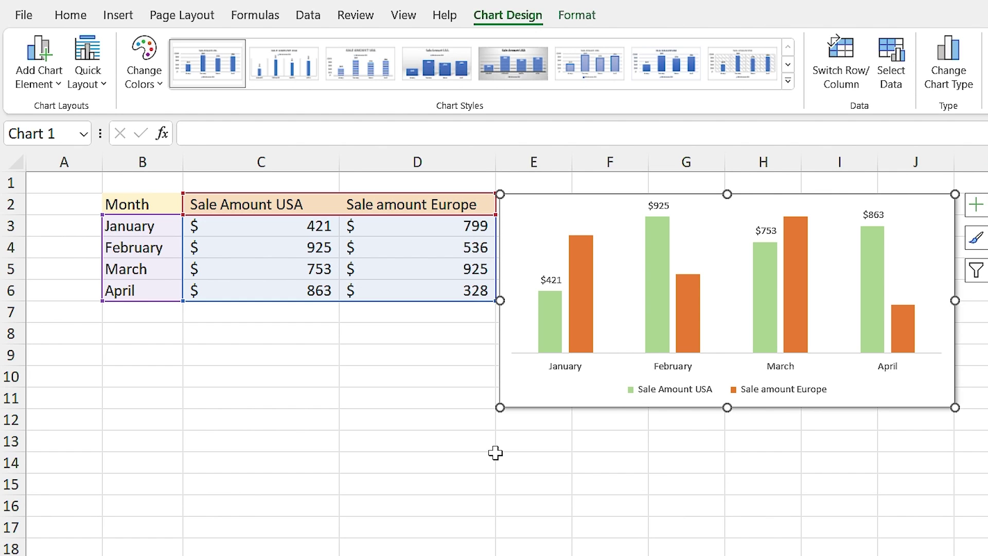
left_click(580, 329)
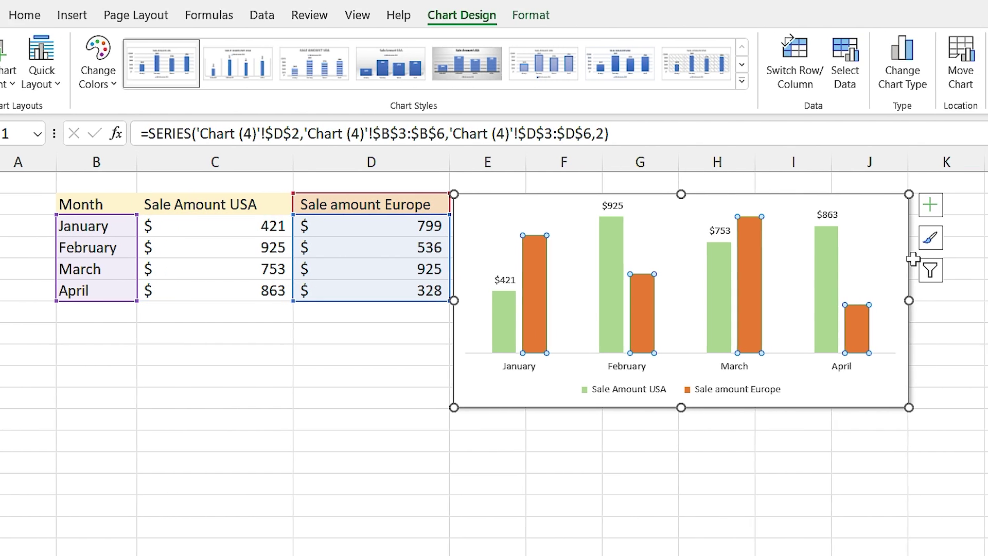
left_click(976, 209)
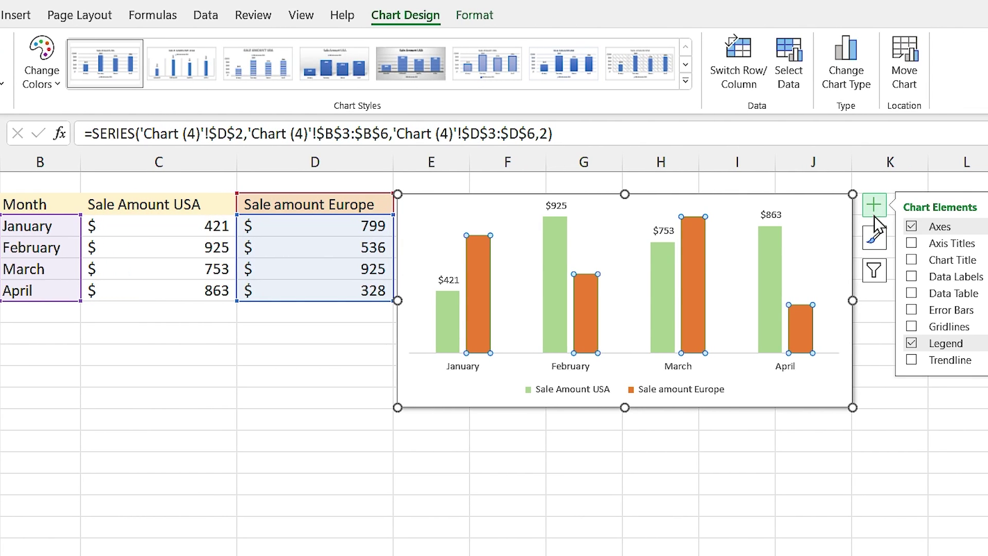
left_click(912, 277)
left_click(318, 381)
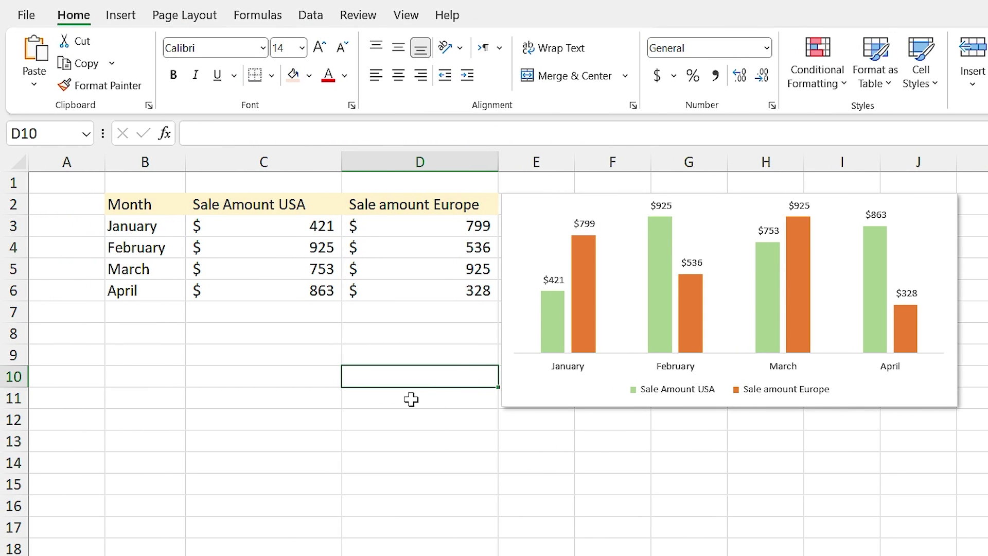
Add a May row with 251 for USA and 541 for Europe, and extend the chart's source range to include it
left_click(145, 313)
left_click(178, 296)
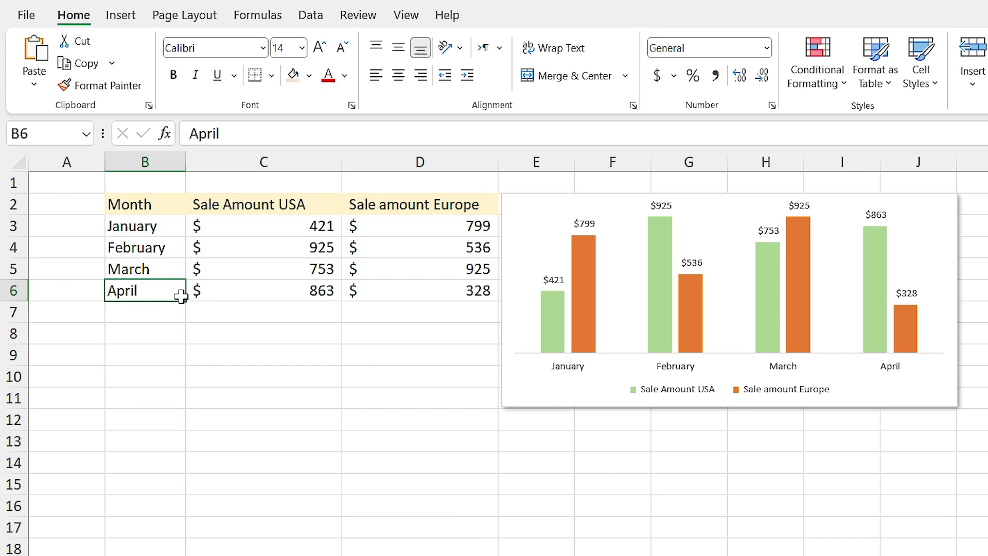
left_click_drag(186, 302, 186, 332)
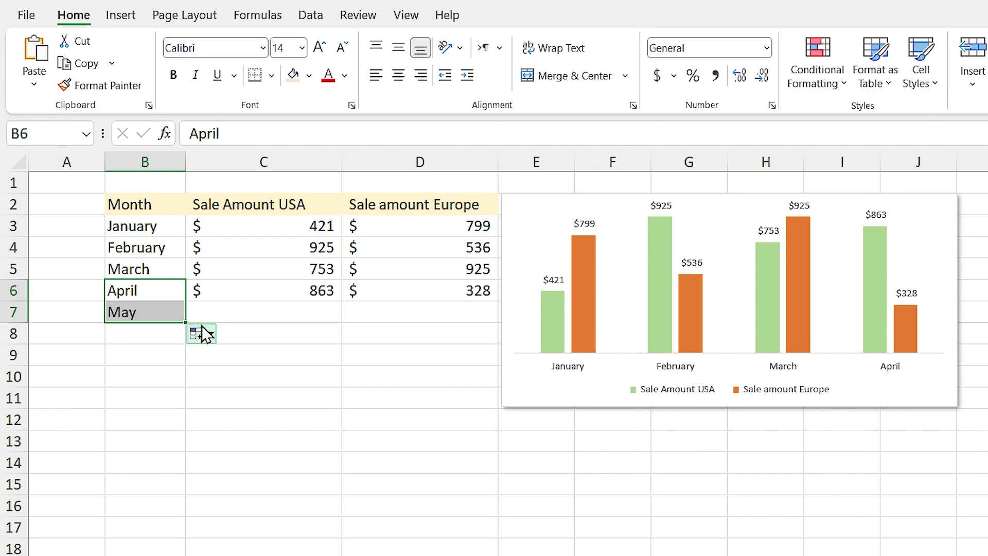
left_click(250, 306)
type("251")
left_click(349, 307)
type("541")
left_click(509, 201)
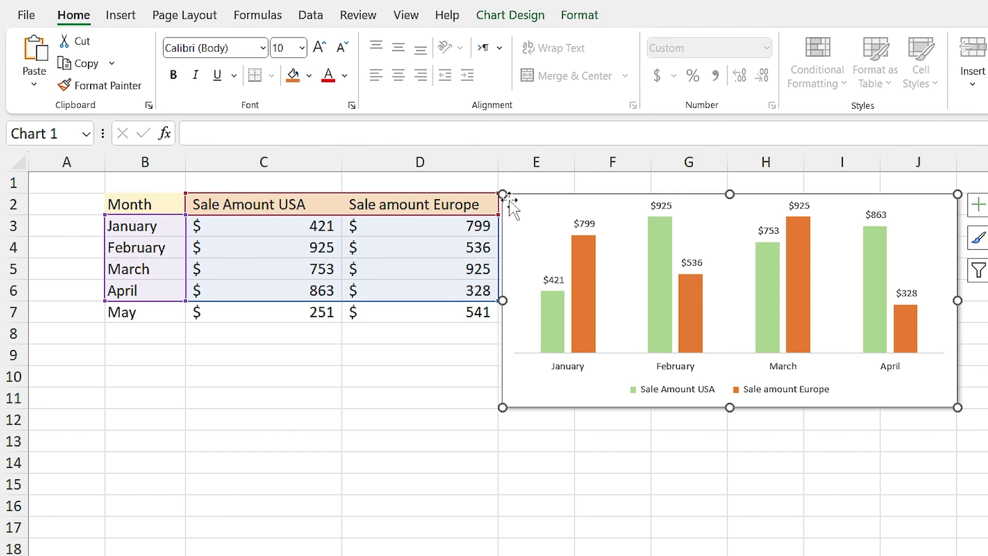
left_click_drag(184, 296, 186, 323)
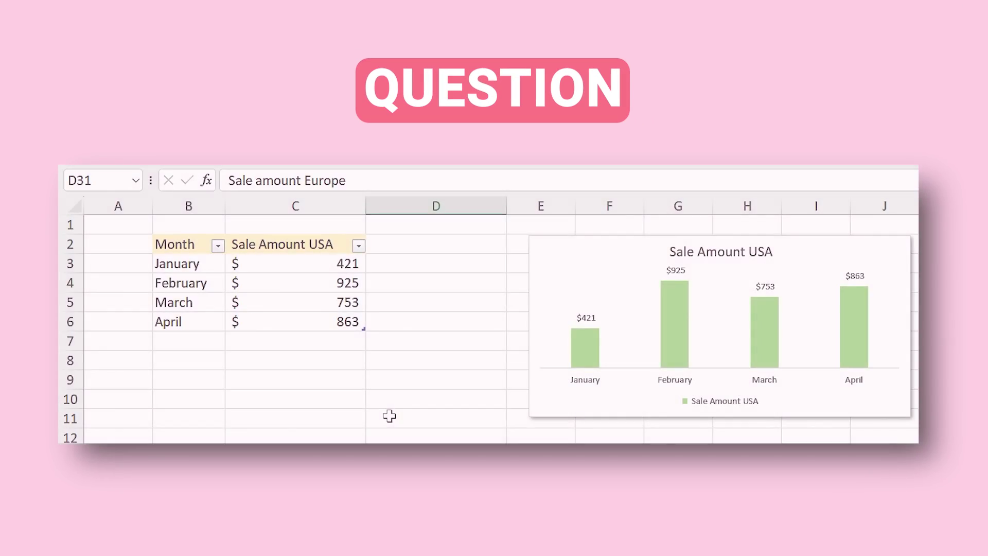
Paste the Sale amount Europe column beside the table at D2 and add a May row with 251 and 564
left_click(405, 241)
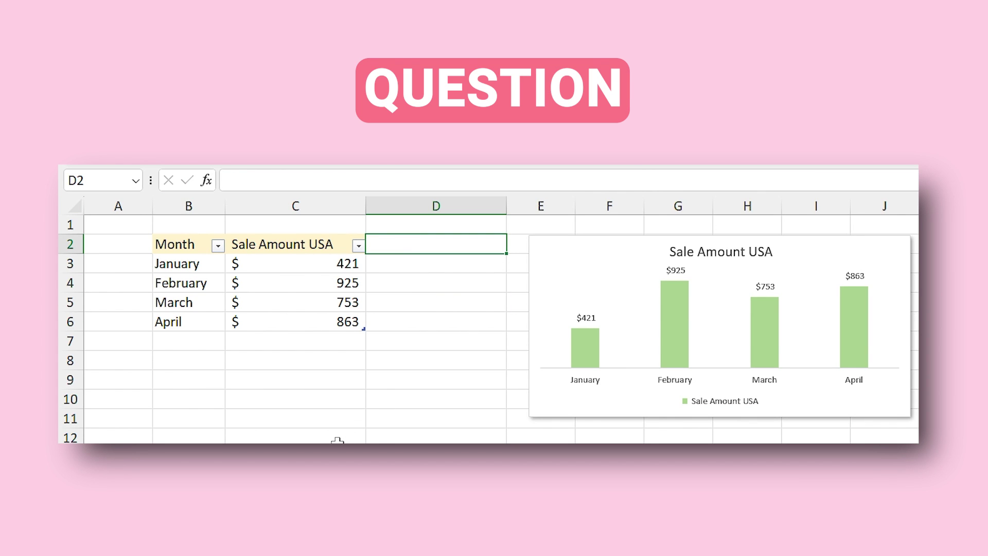
key("ctrl+v")
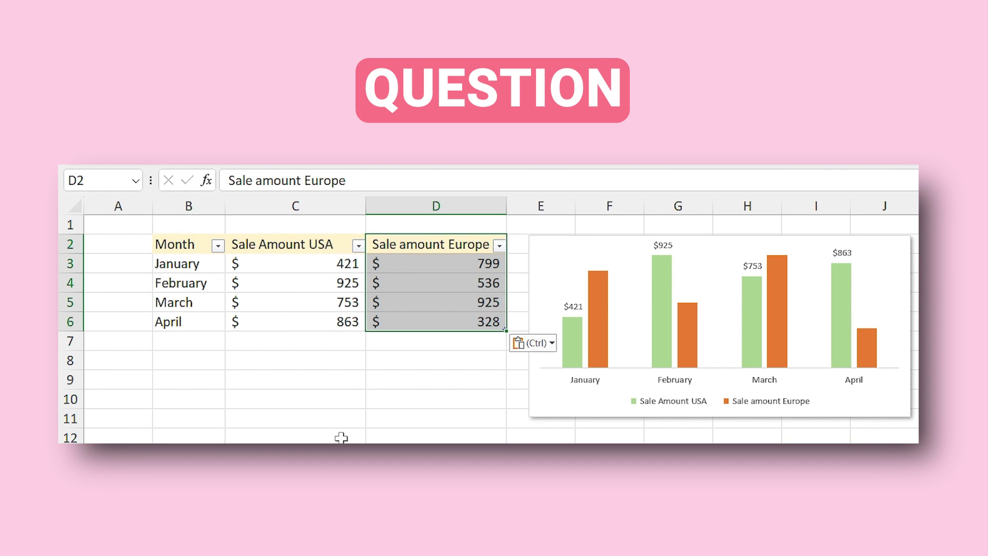
left_click(200, 340)
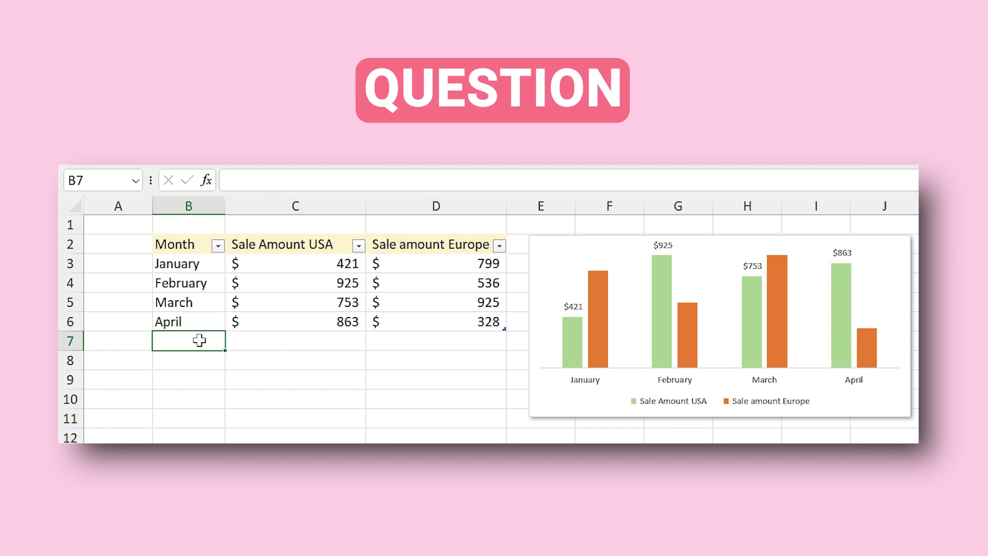
type("May\t251\t564")
left_click(269, 405)
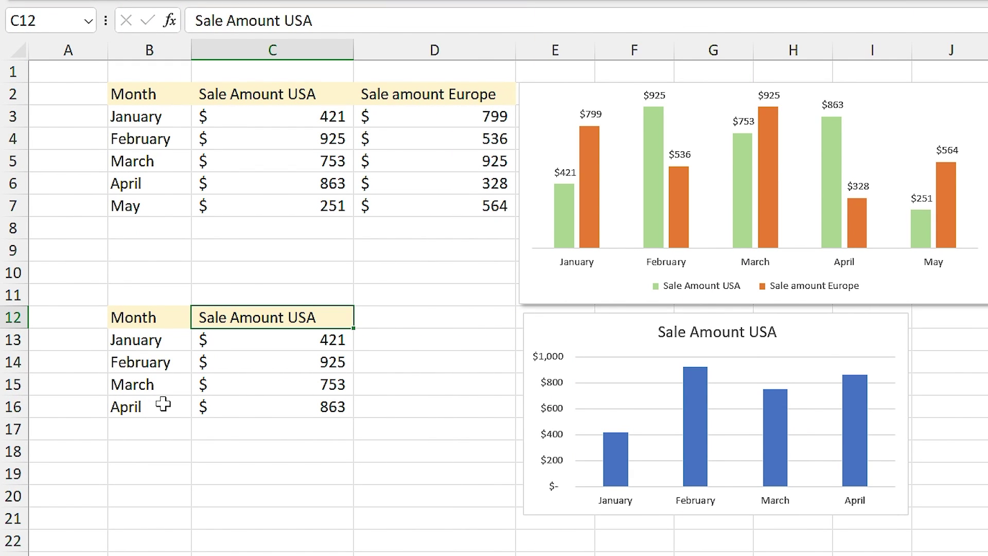
Convert the range B12:C16 into a table with headers and apply the plain light table style without banding colours
left_click_drag(136, 322, 301, 409)
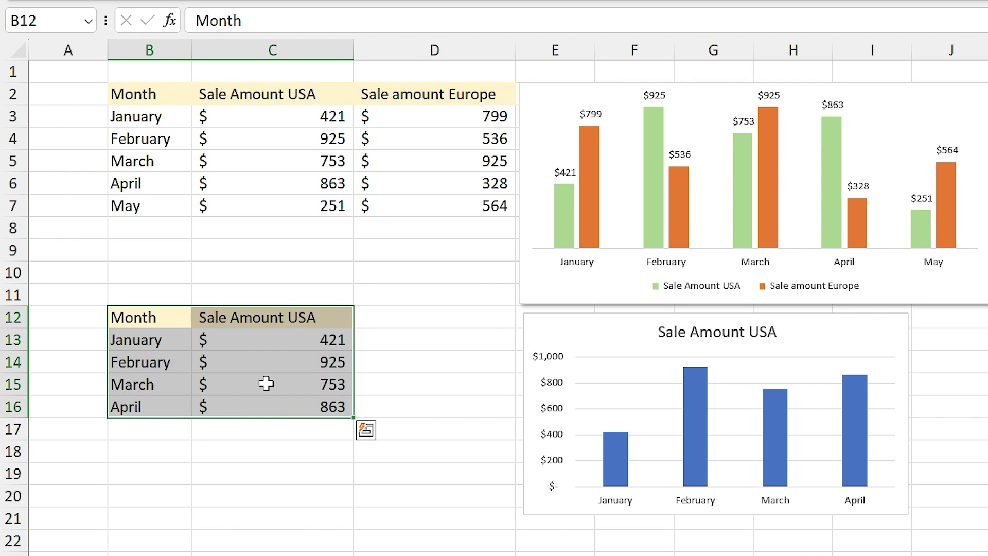
left_click(256, 363)
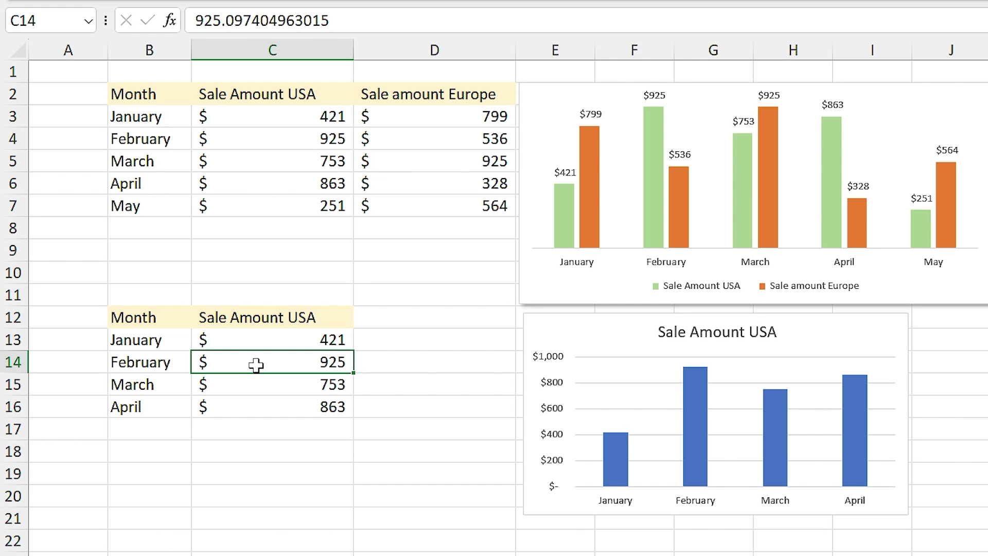
key("ctrl+t")
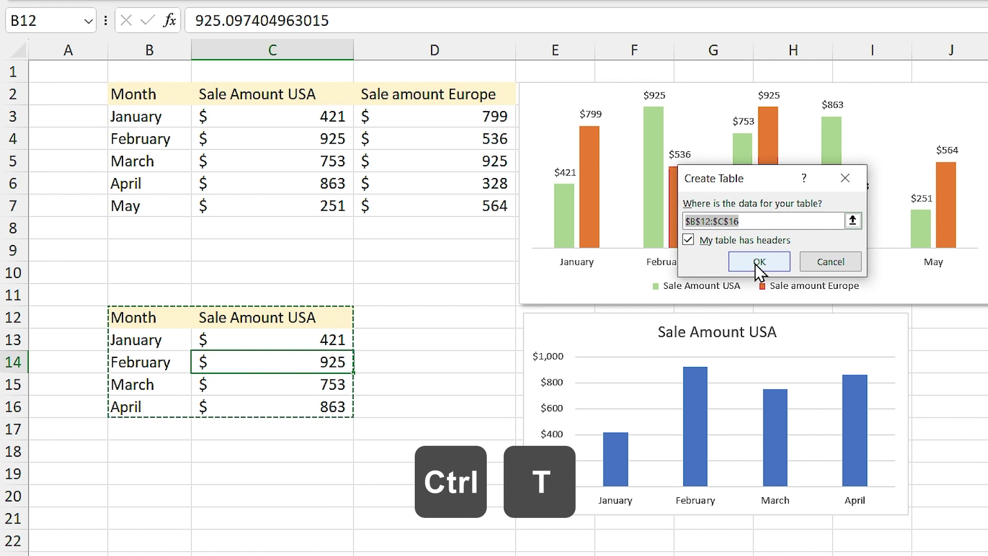
left_click(755, 264)
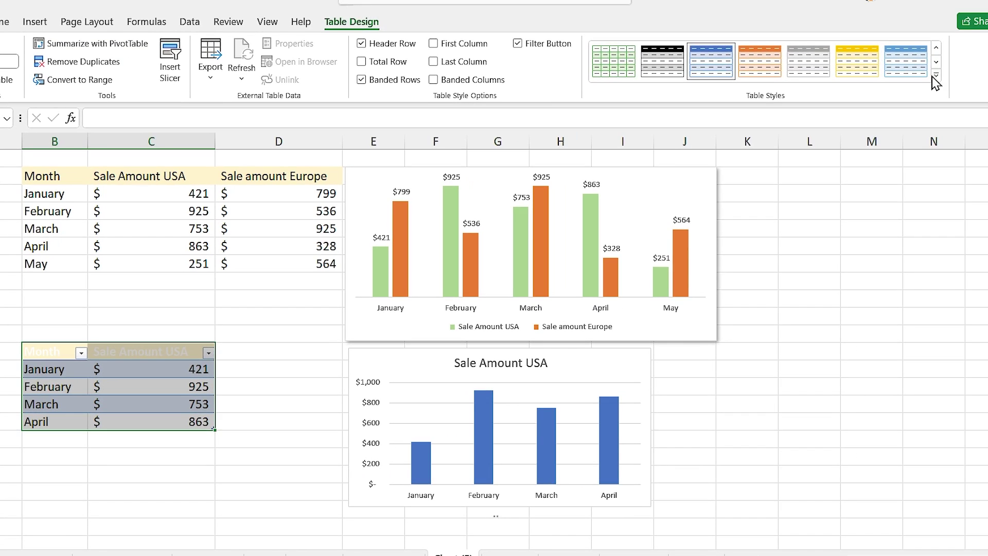
left_click(936, 76)
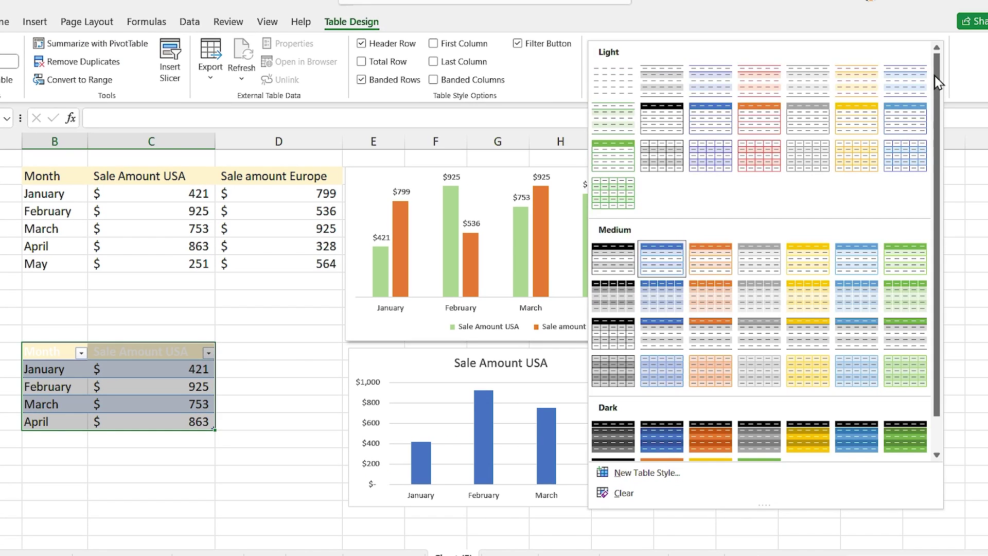
left_click(615, 84)
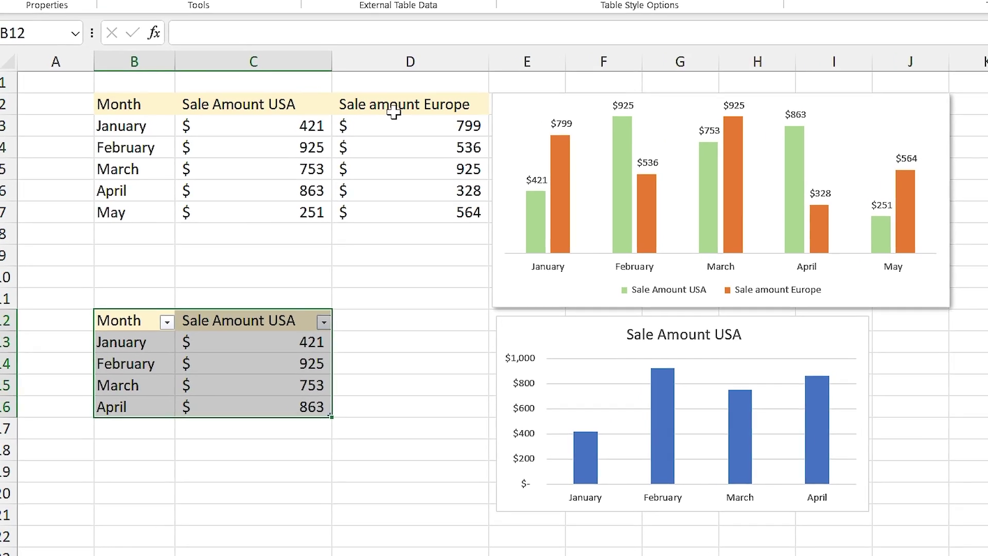
Copy the Sale amount Europe column from D2:D6 and paste it beside the lower table at D12
left_click_drag(260, 178, 279, 245)
left_click_drag(435, 179, 499, 180)
key("ctrl+c")
left_click(405, 311)
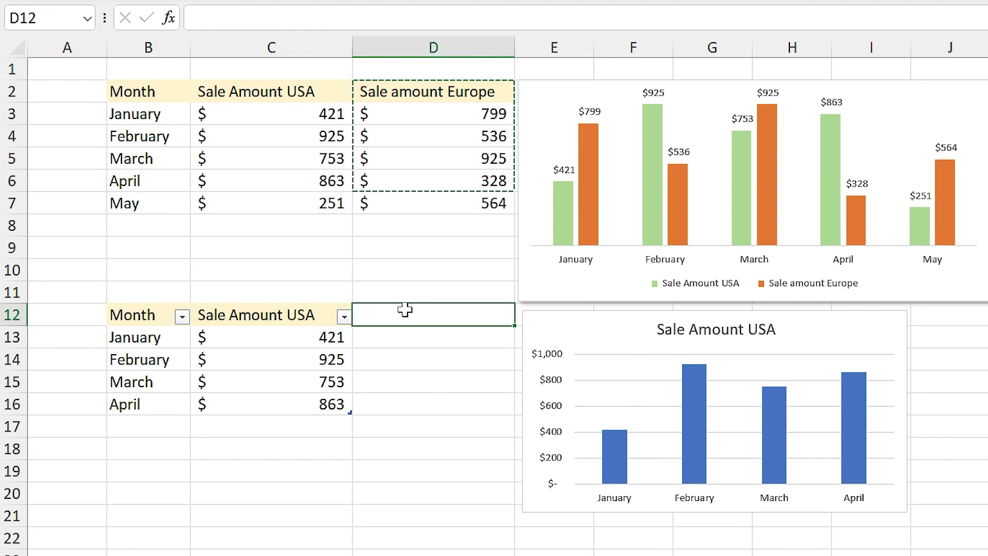
key("ctrl+v")
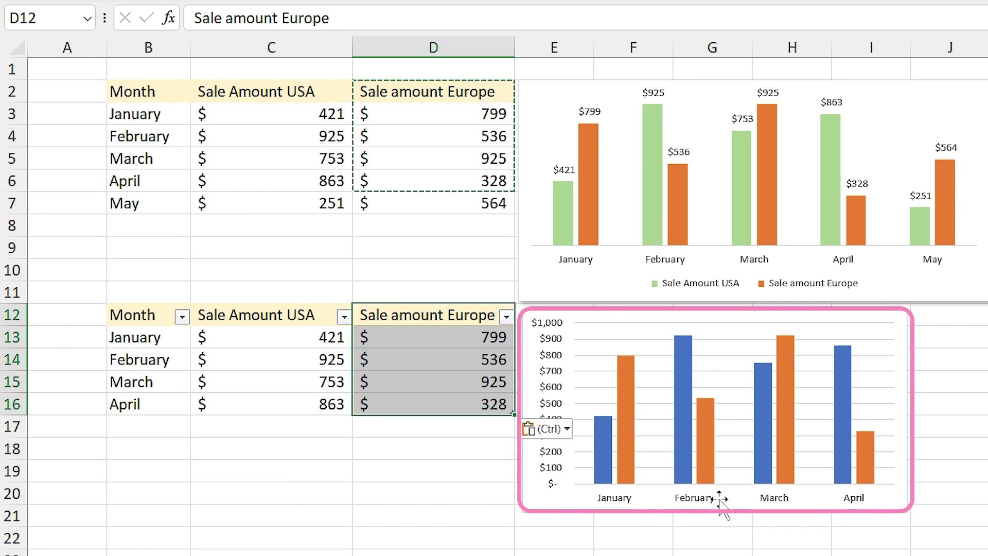
Copy the May row from the upper data and paste it directly below the April row of the lower table at B17
left_click_drag(145, 205, 418, 205)
key("ctrl+c")
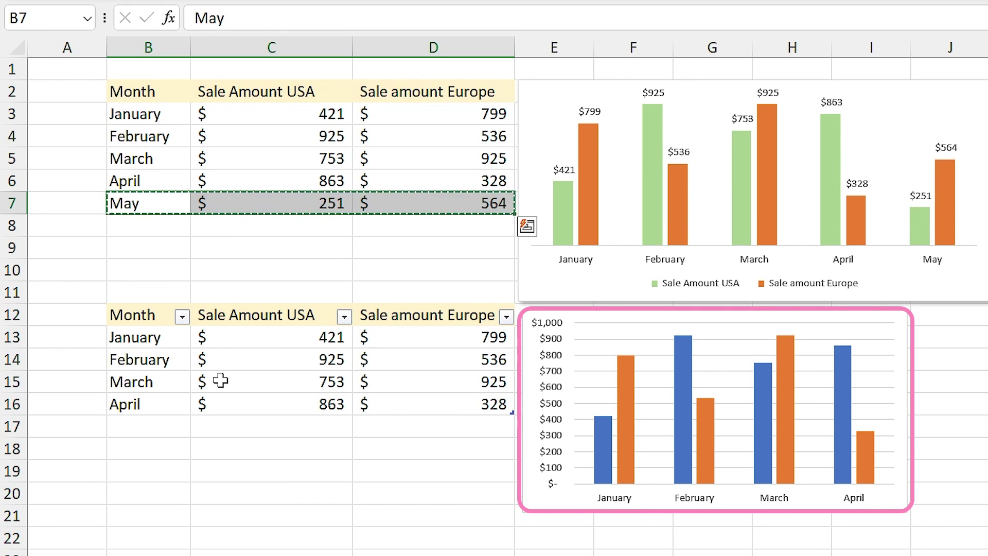
left_click(170, 423)
key("ctrl+v")
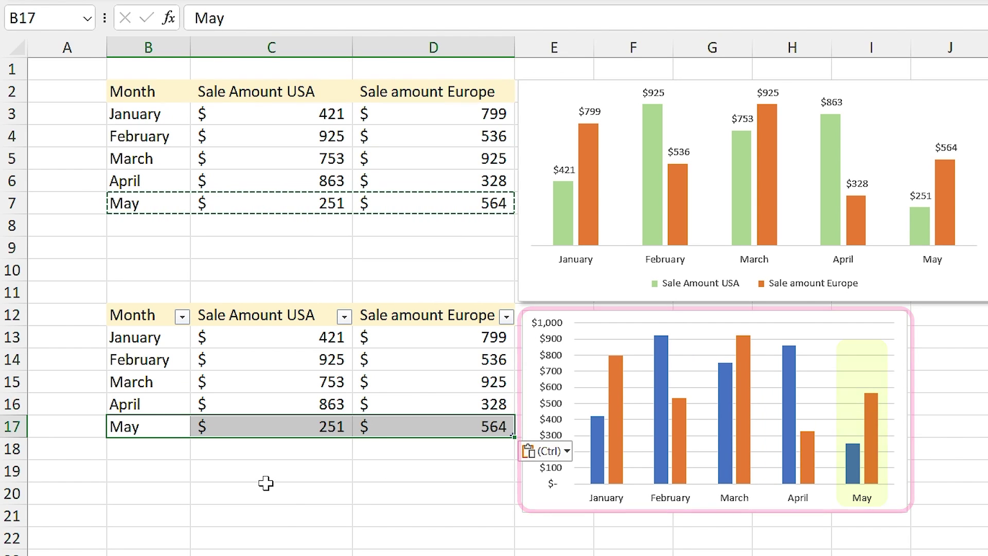
left_click(412, 471)
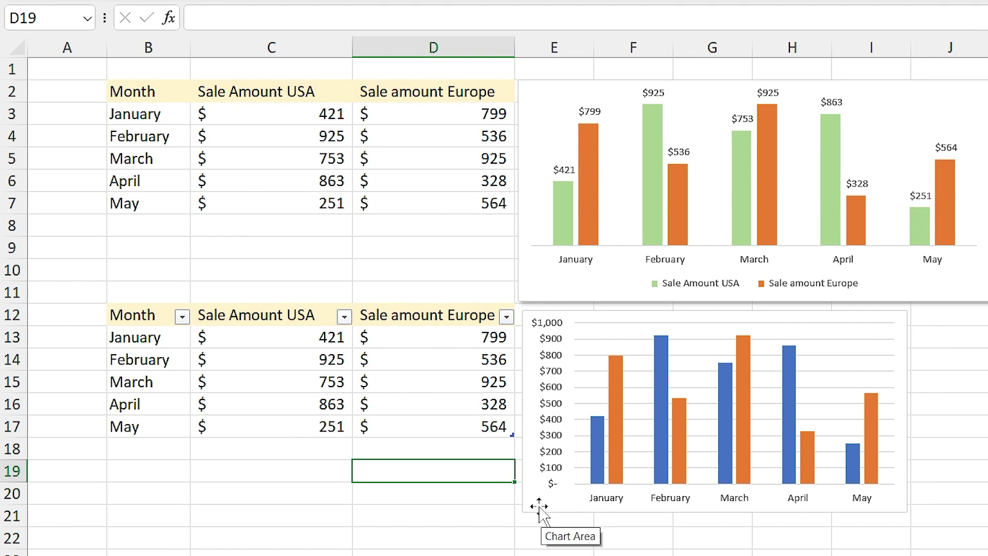
Copy the upper chart and apply its formatting to the lower chart with Paste Special
left_click(523, 298)
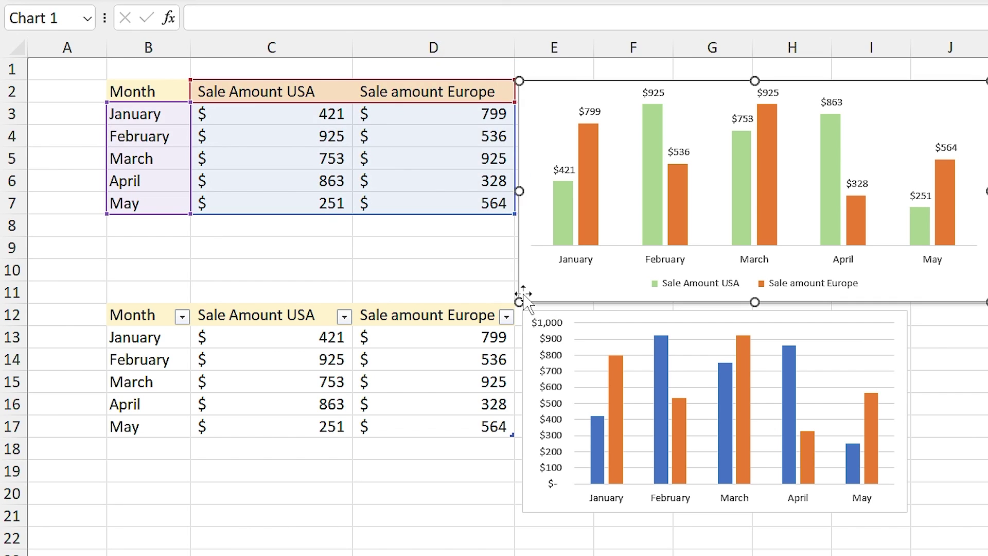
key("ctrl+c")
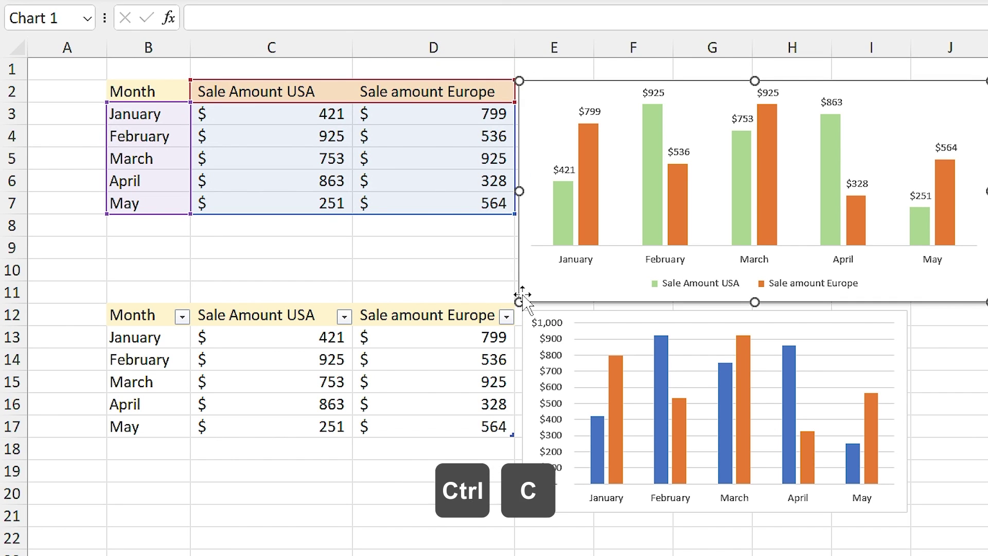
left_click(524, 334)
right_click(524, 336)
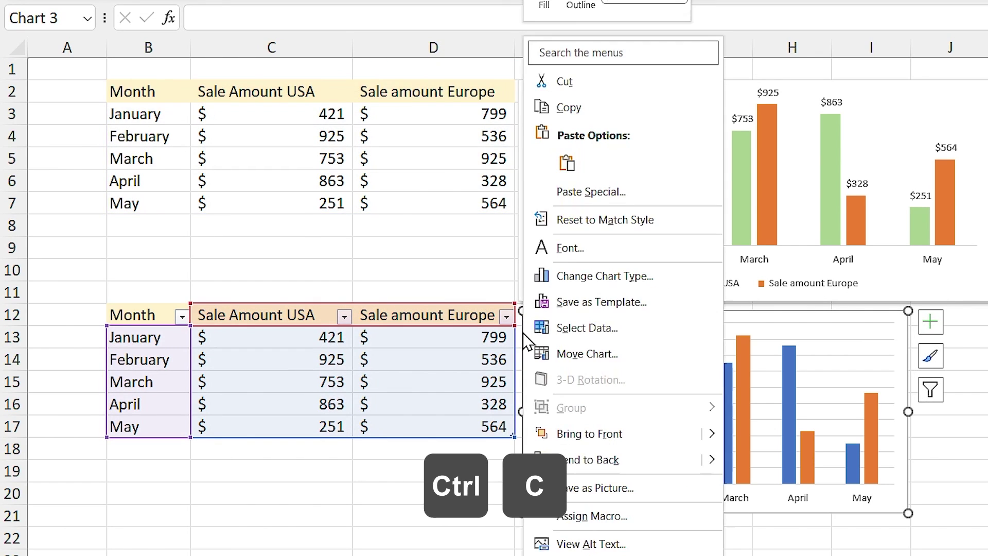
left_click(567, 194)
left_click_drag(683, 213, 421, 322)
left_click(405, 378)
left_click(397, 426)
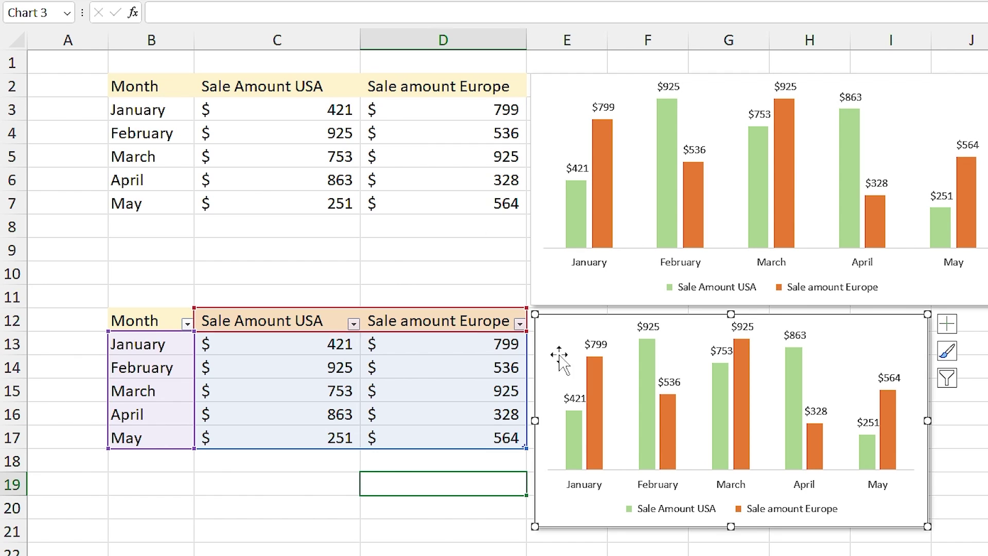
Move the lower chart sideways so that it starts in column F, out of line with the upper chart
left_click(540, 294)
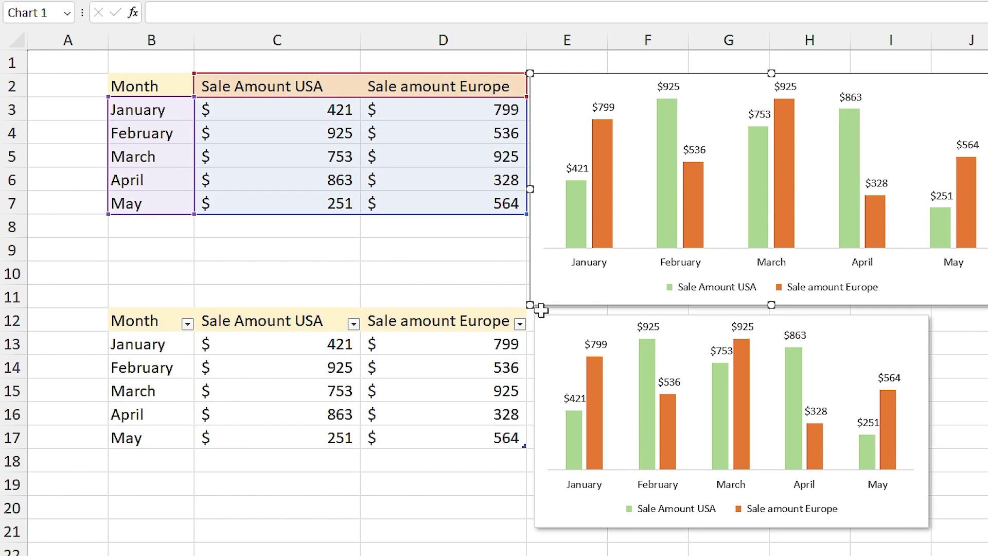
left_click(558, 323)
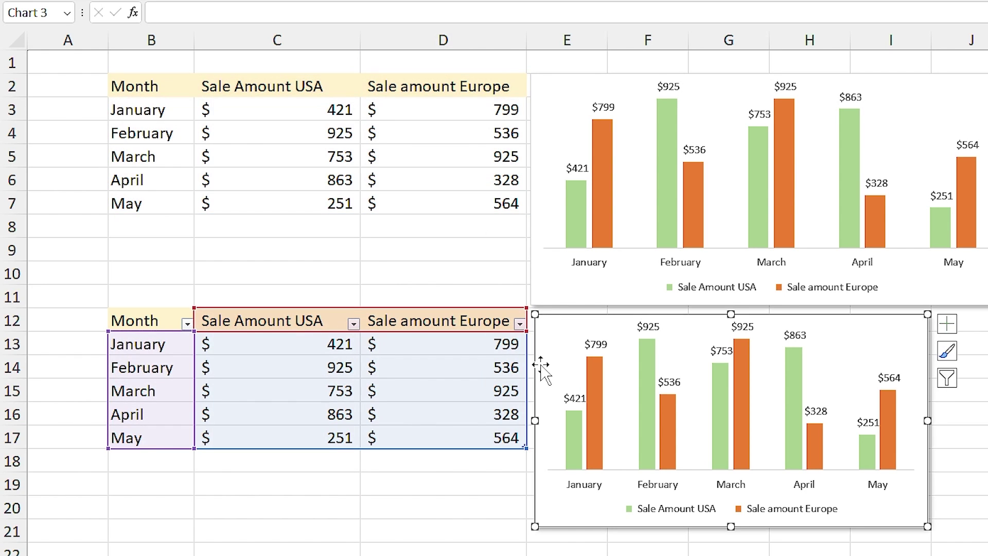
left_click(565, 329)
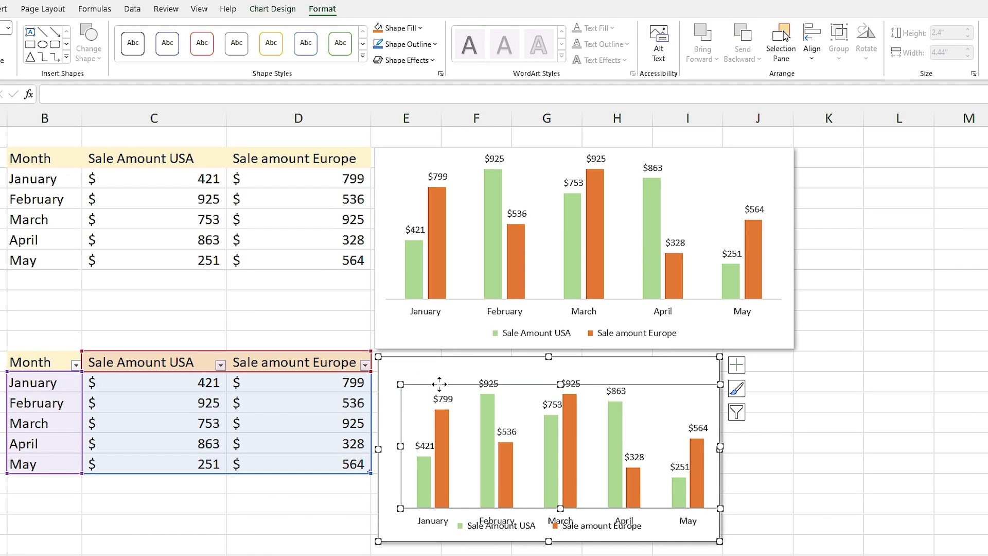
left_click_drag(439, 384, 509, 372)
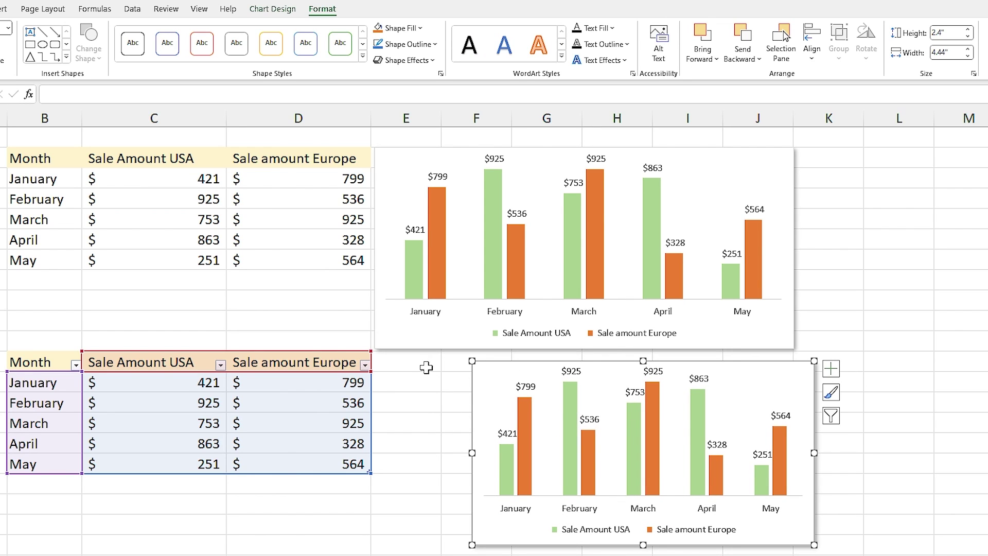
Resize both charts together to a height of 2.48" and a width of 4.91", and align them left
left_click(390, 341, "ctrl")
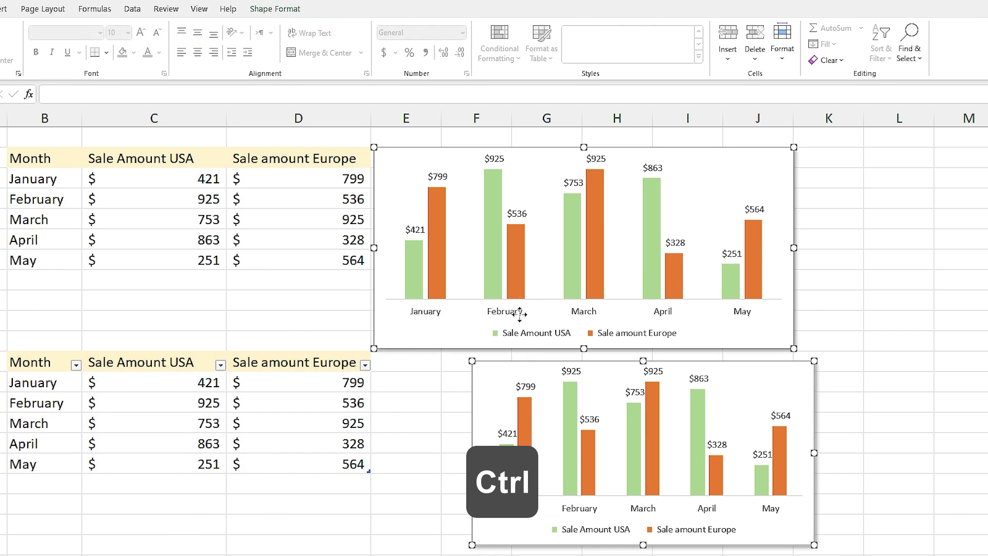
left_click(280, 10)
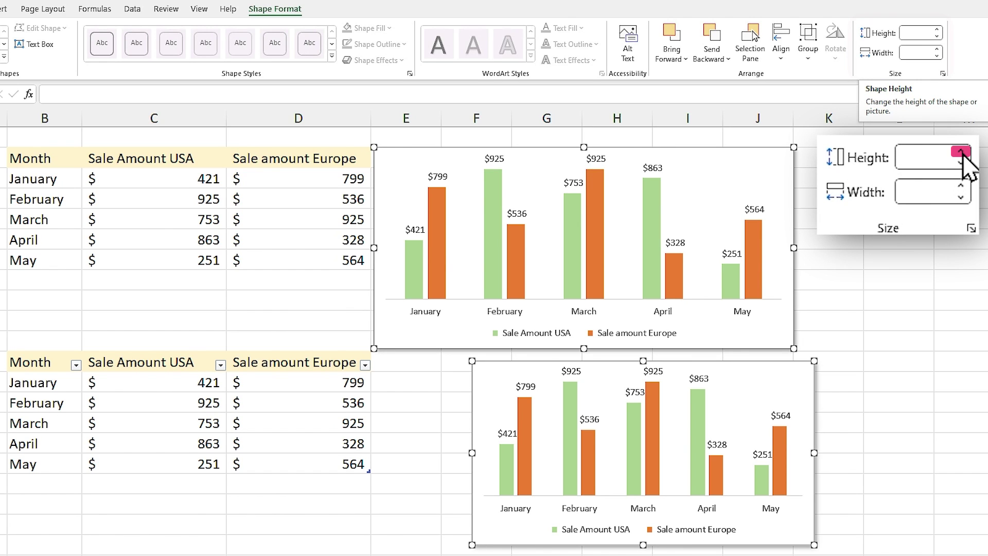
left_click(938, 30)
left_click_drag(583, 155, 583, 284)
left_click_drag(584, 324, 587, 339)
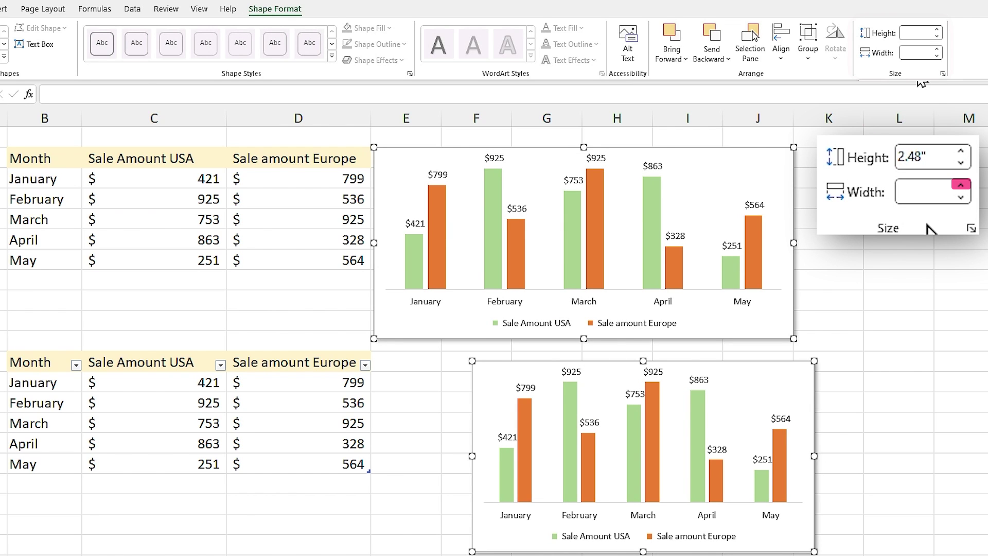
left_click(937, 49)
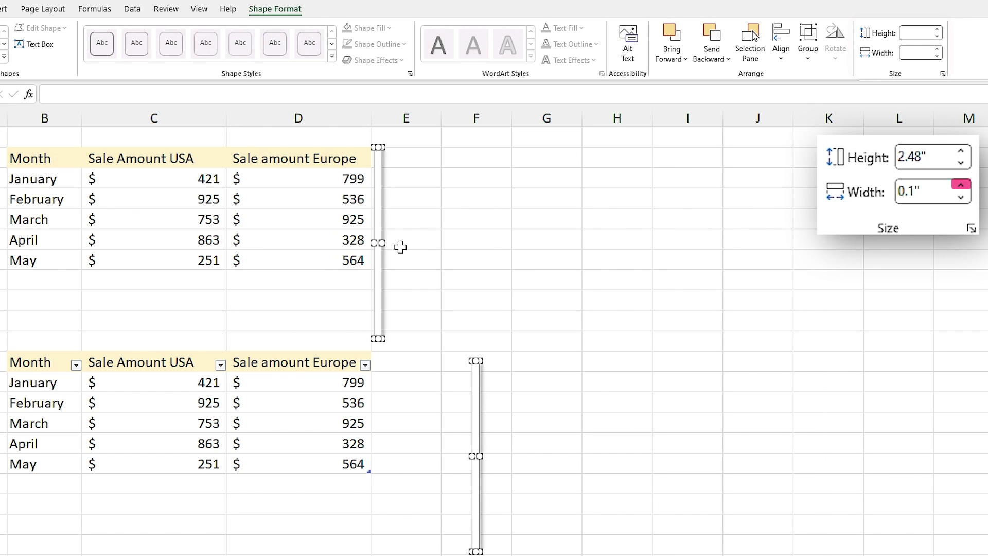
left_click_drag(384, 244, 753, 245)
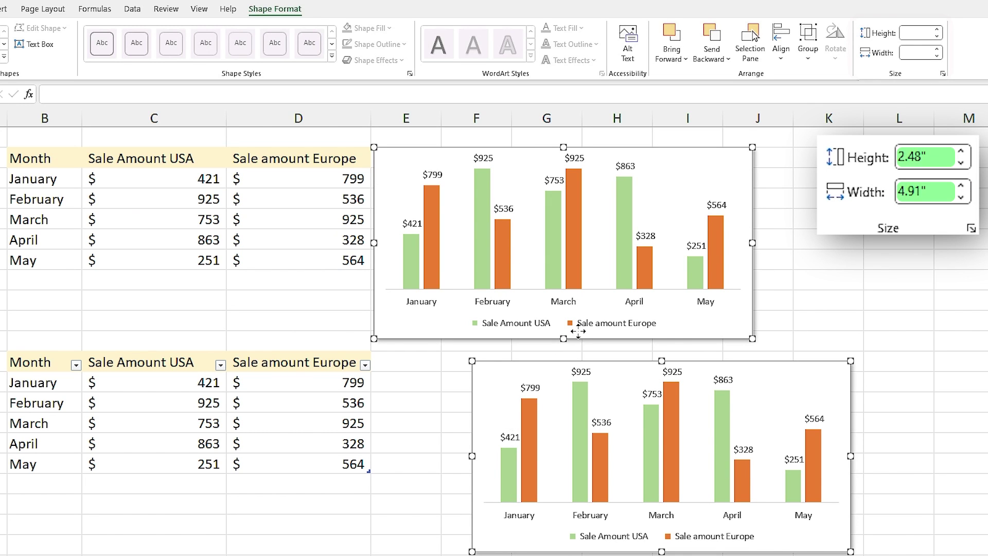
left_click(781, 49)
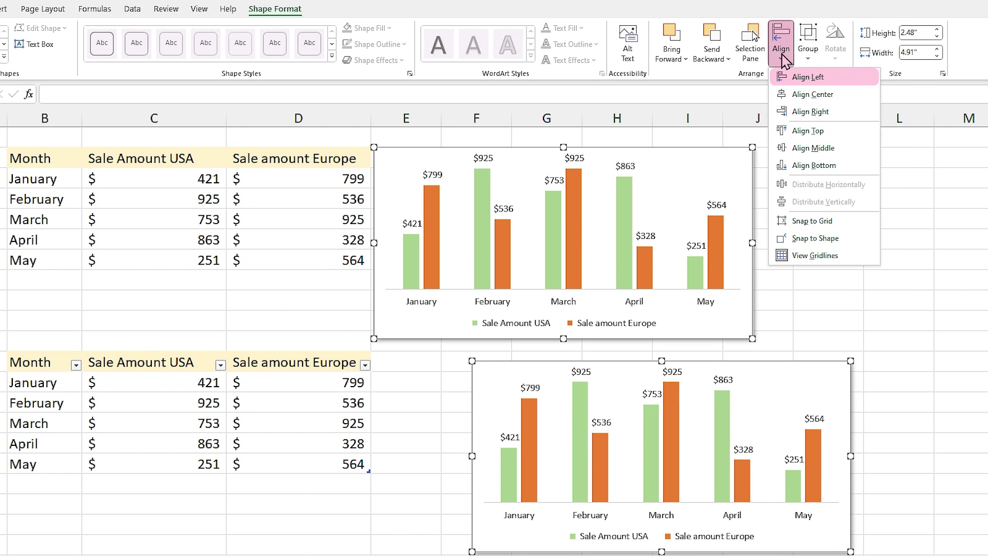
left_click(799, 78)
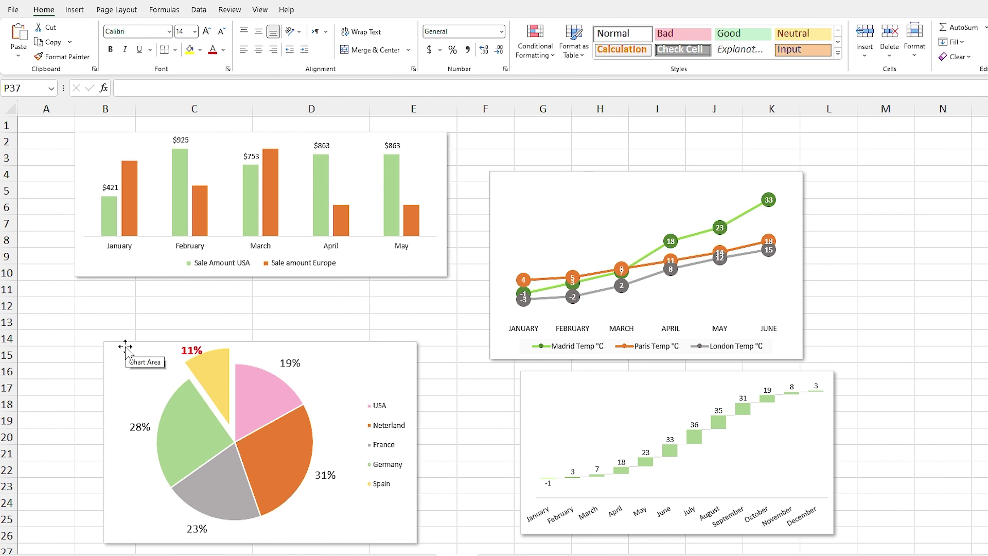
Select all four charts on the dashboard sheet and resize them together to a height of 2.97" and a width of 5.57"
left_click(127, 351)
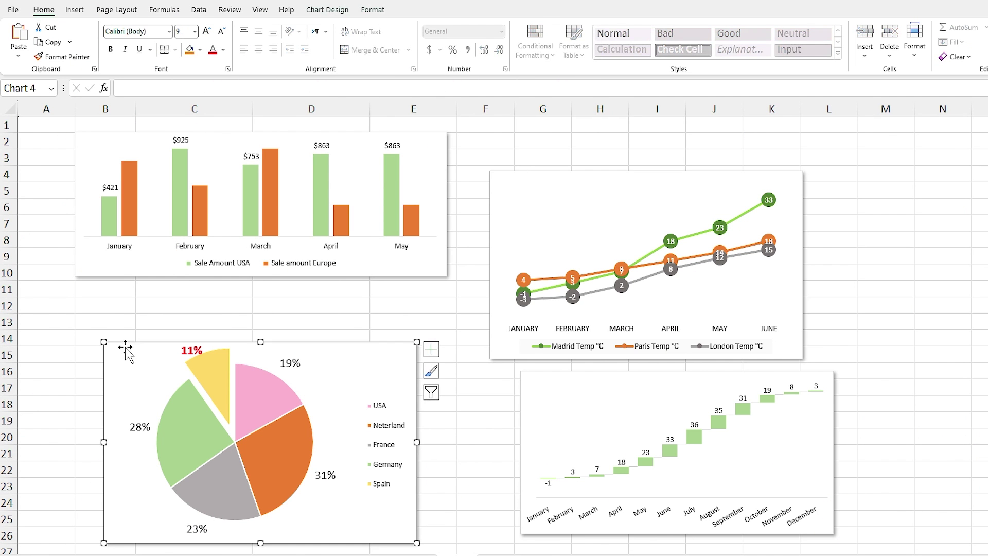
left_click(89, 272, "ctrl")
left_click(497, 310, "ctrl")
left_click(527, 394, "ctrl")
left_click(331, 11)
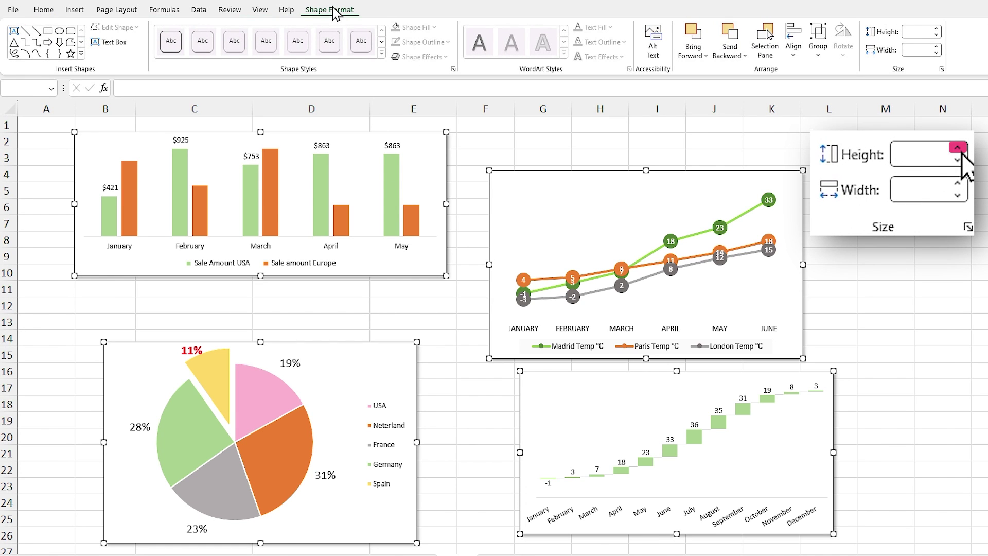
left_click(936, 29)
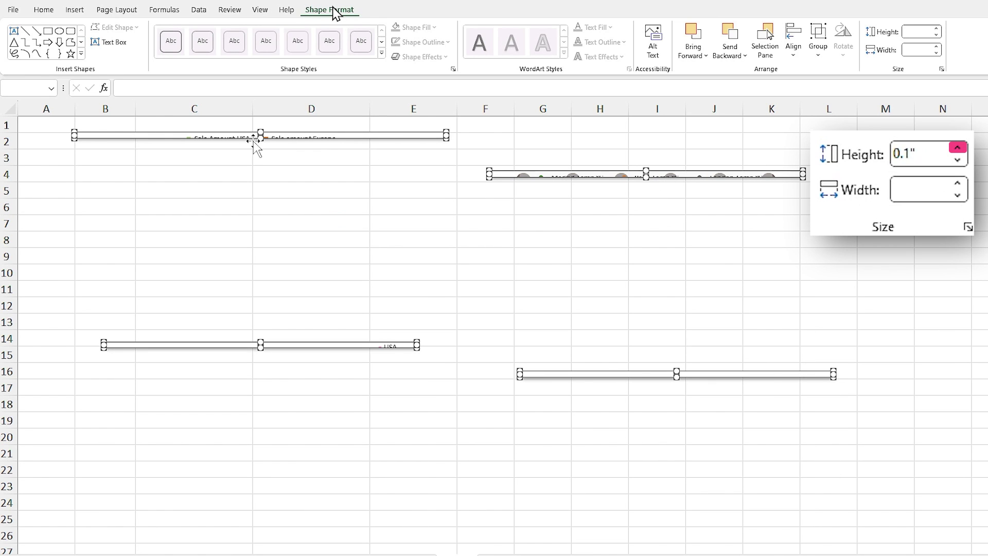
left_click_drag(260, 138, 286, 317)
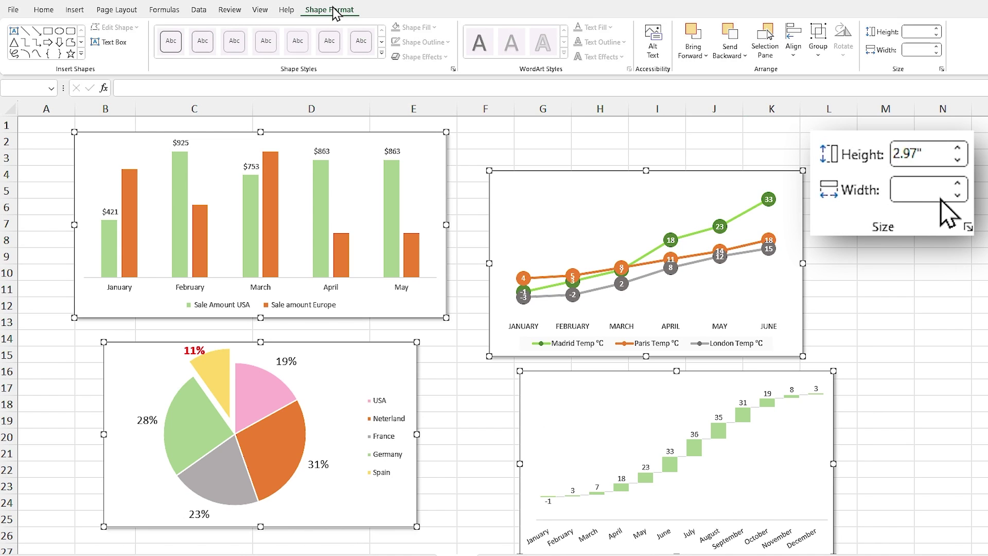
left_click(937, 47)
left_click_drag(495, 266, 837, 263)
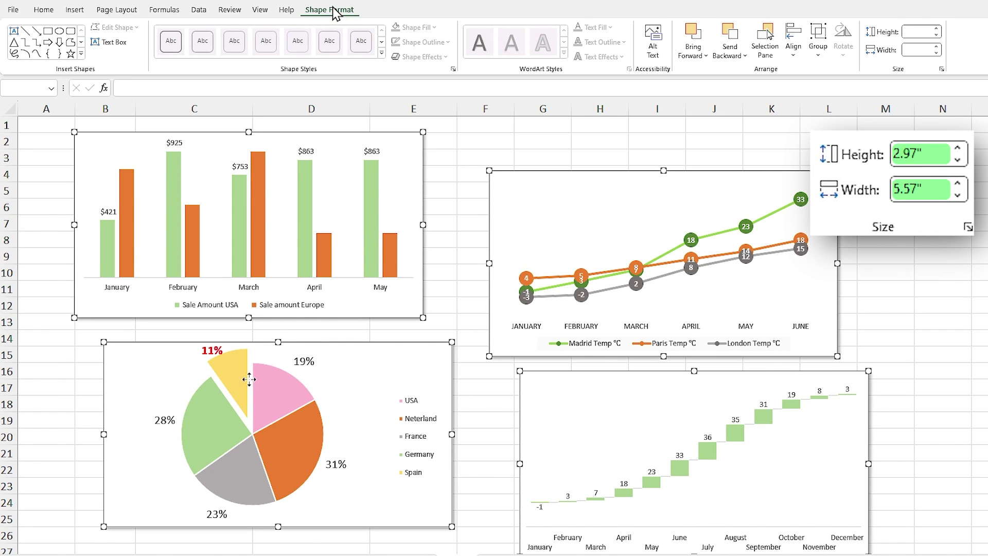
left_click(66, 374)
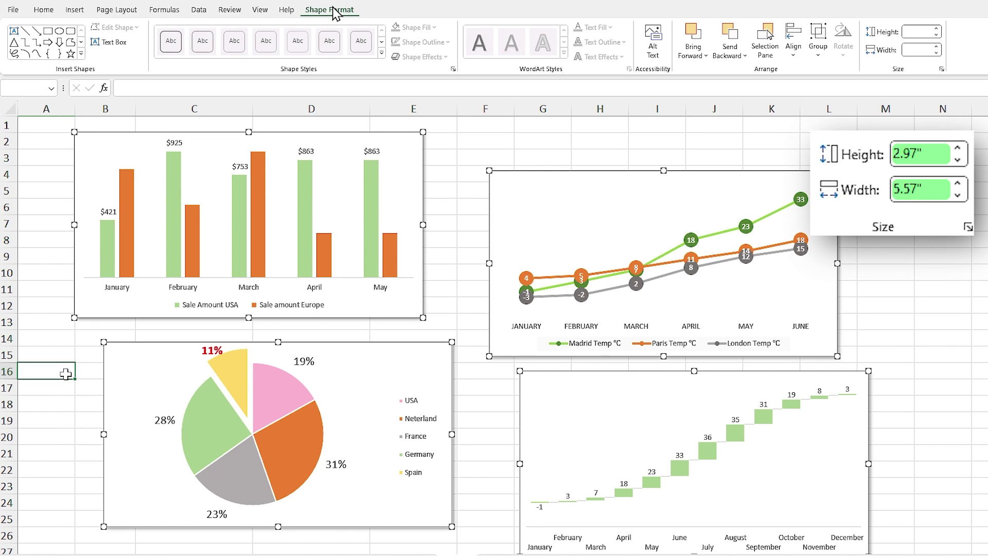
Align the left edges of the sales bar chart and the pie chart below it
left_click(82, 307)
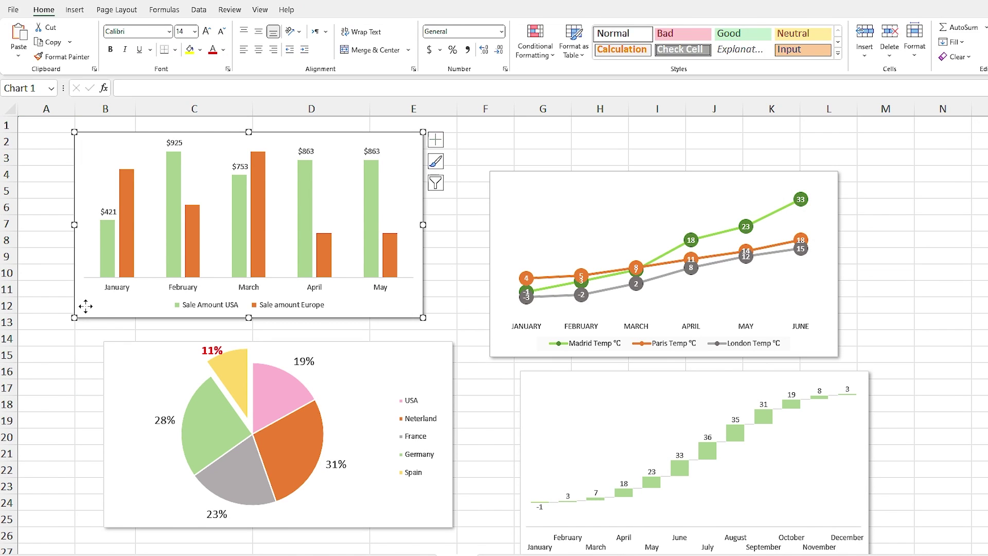
left_click(116, 355, "ctrl")
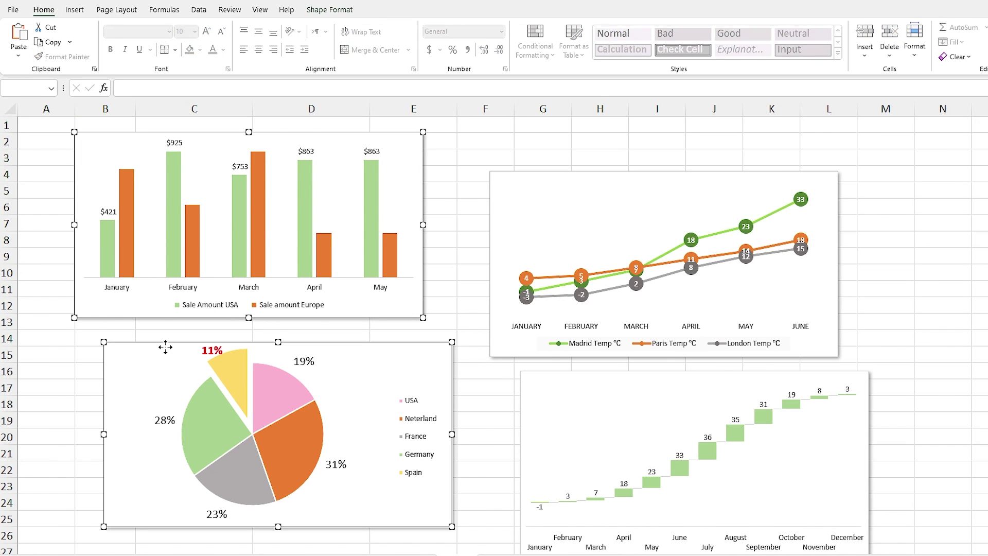
left_click(330, 10)
left_click(792, 41)
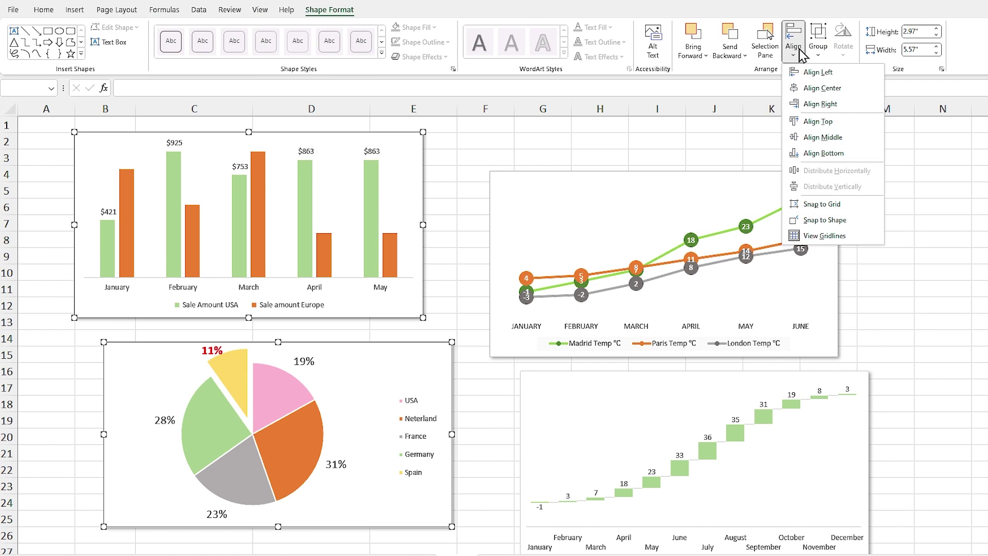
left_click(807, 77)
Align the top edges of the temperature line chart and the sales bar chart, and clear the chart selection
left_click(555, 178)
left_click(404, 146, "ctrl")
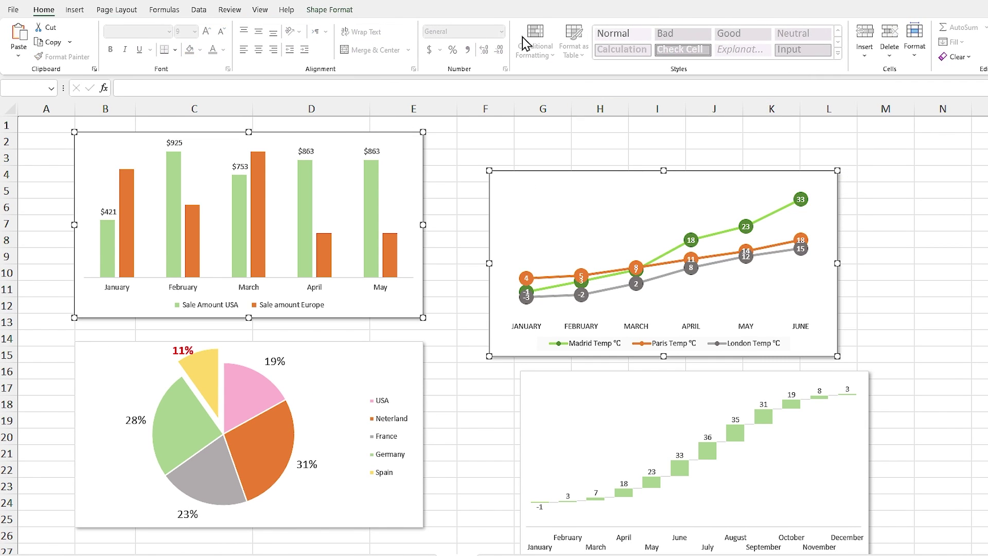
left_click(329, 11)
left_click(792, 41)
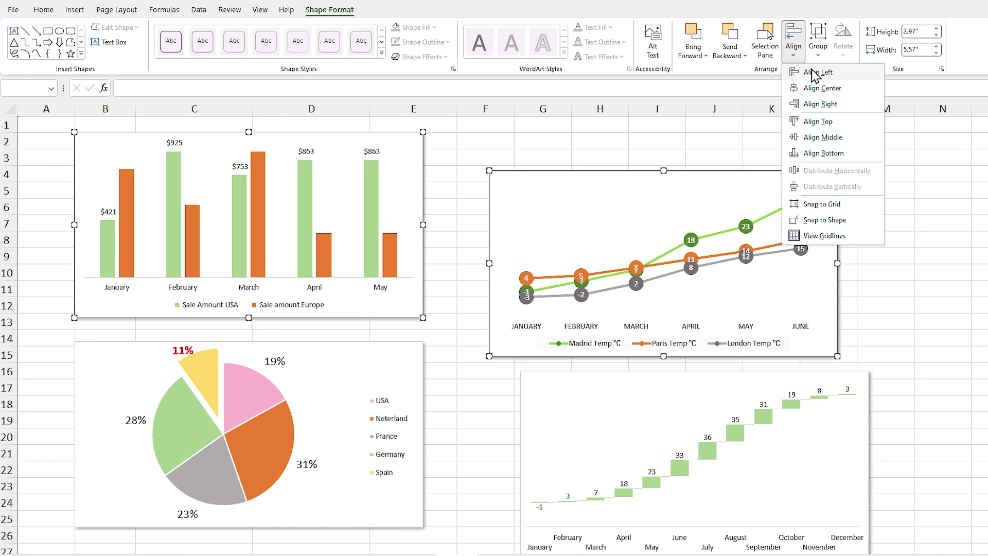
left_click(822, 122)
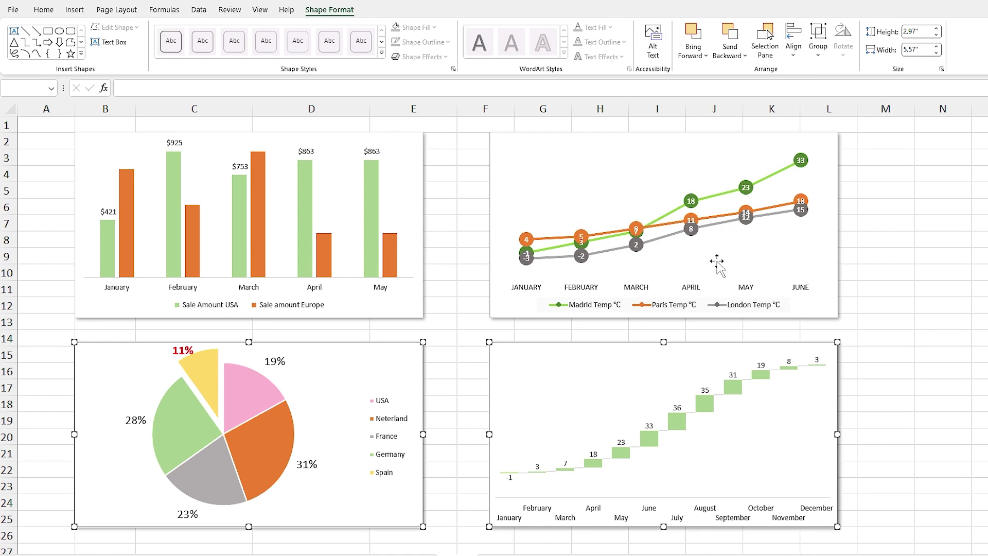
left_click(436, 257)
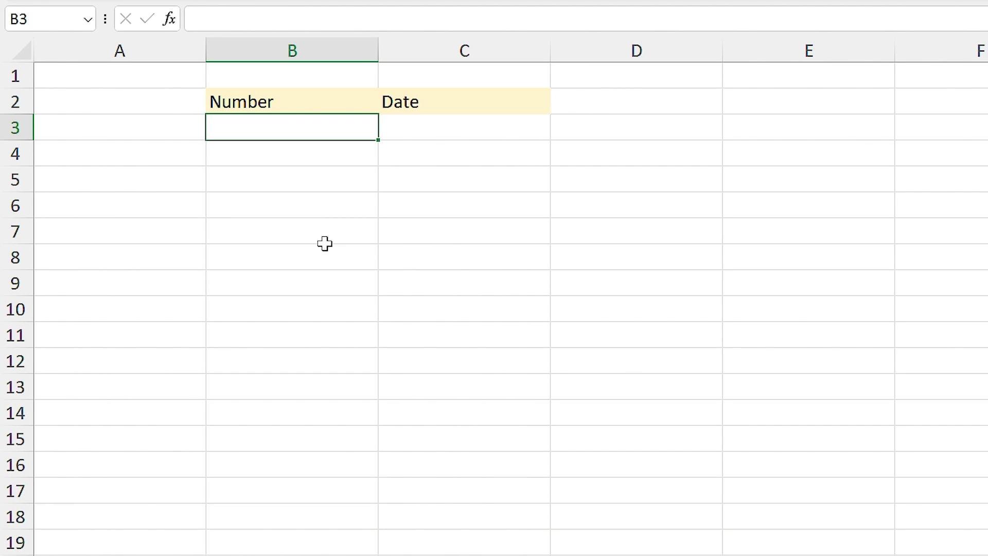
Enter 1 in B3 and 2 in B4, and fill the number series down column B to row 390
type("1")
key("Return")
type("2")
key("Return")
left_click_drag(351, 129, 299, 83)
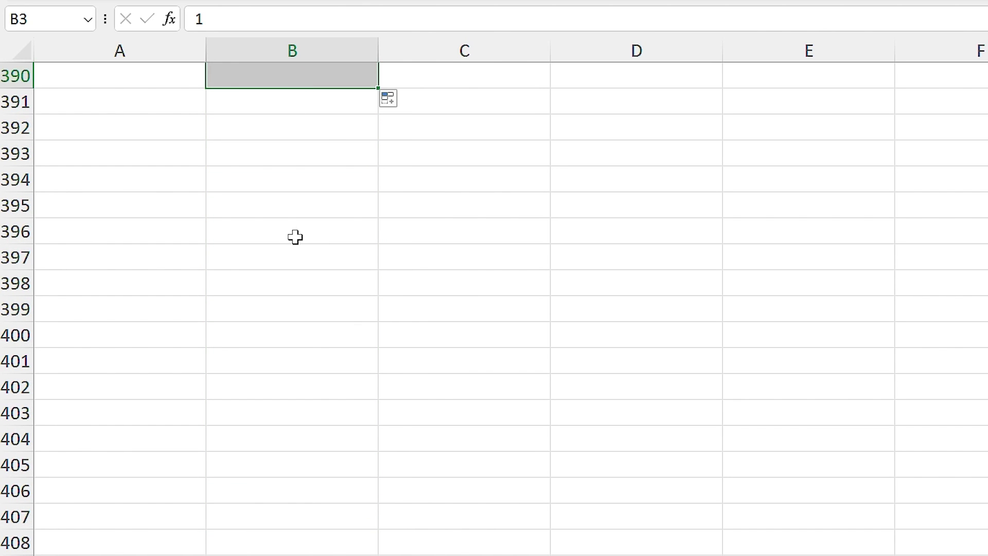
scroll(286, 309, "up", 1)
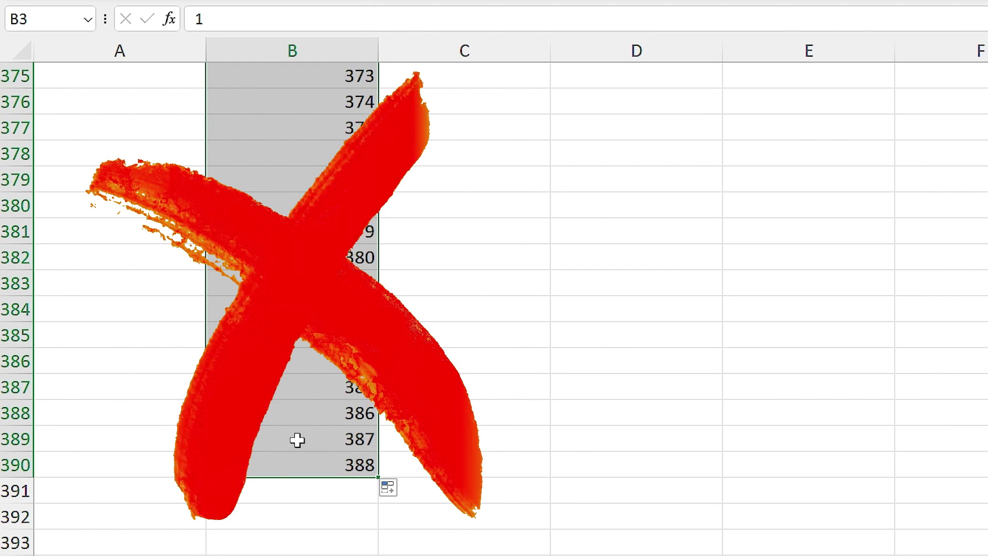
Undo the series fill and both number entries in column B
key("ctrl+z")
key("ctrl+z")
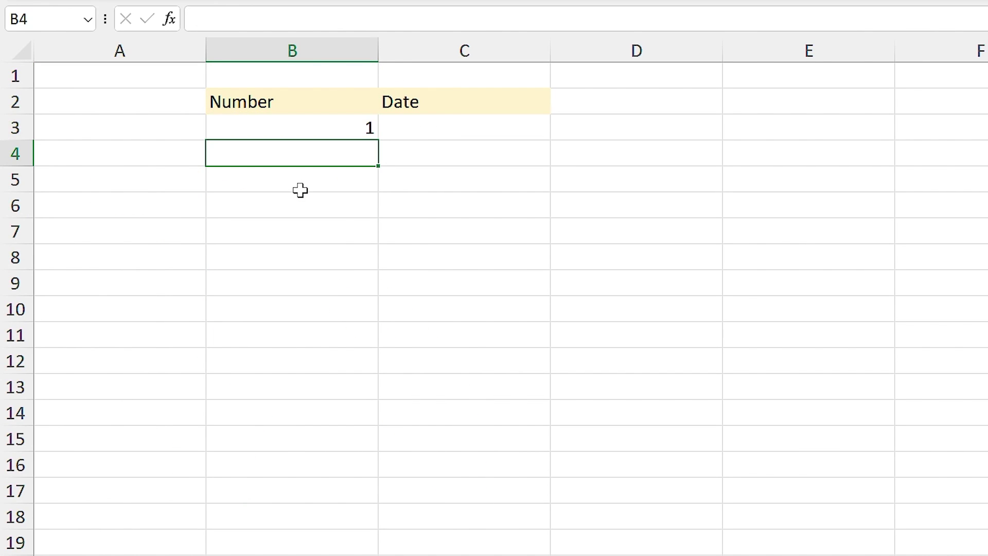
key("ctrl+z")
Enter =SEQUENCE(365) in B3 to number the rows, and check the list down to its last row
type("=seq")
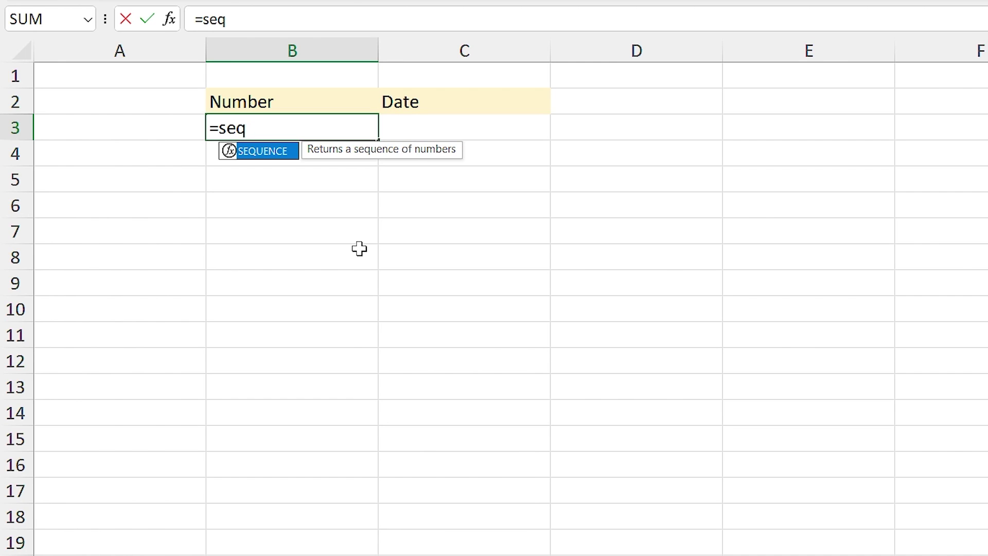
double_click(265, 152)
type("365")
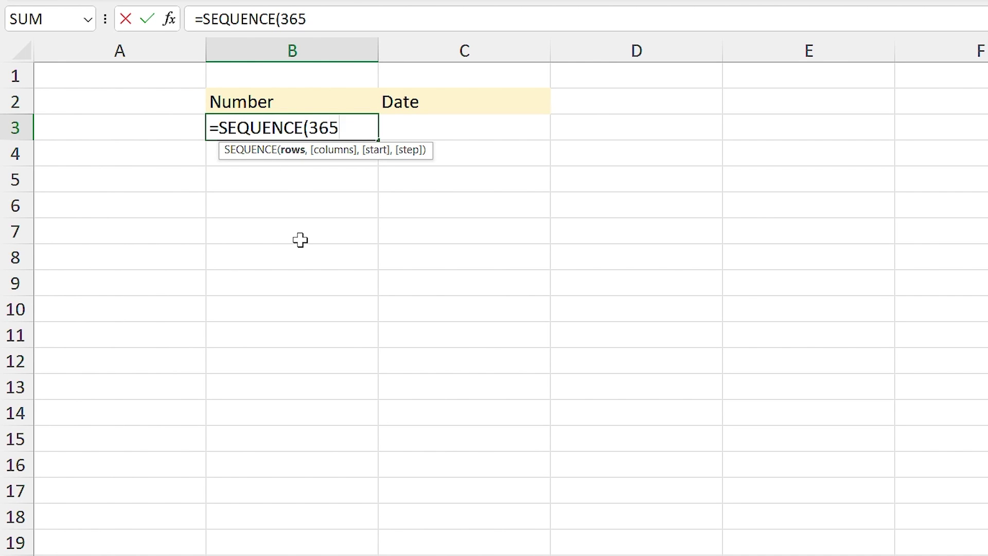
key("Return")
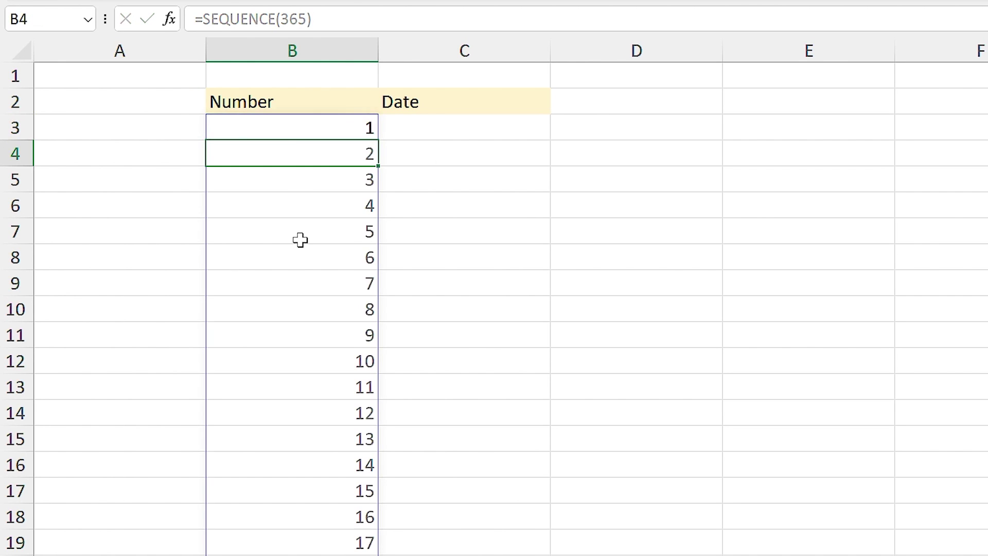
left_click(267, 129)
scroll(283, 205, "down", 1)
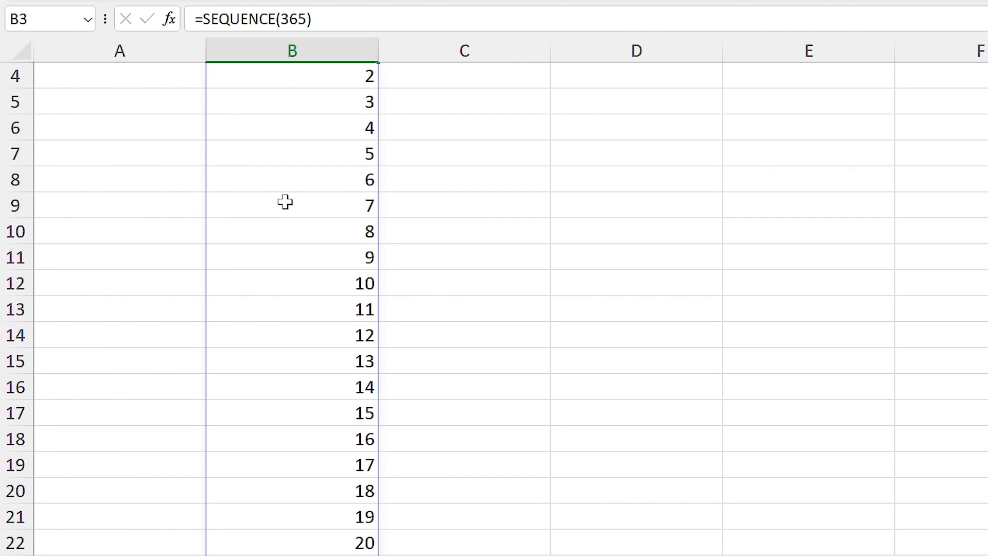
key("ctrl+Down")
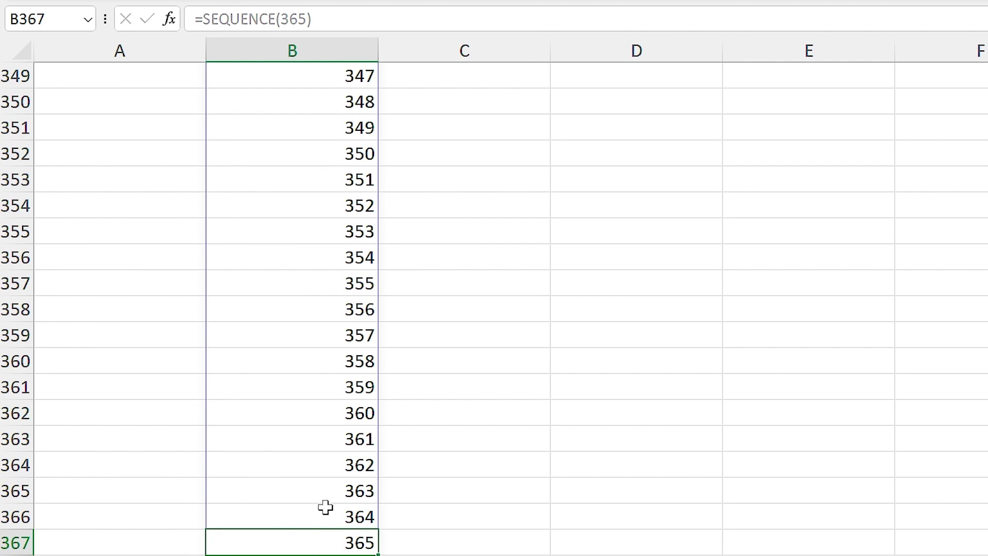
key("ctrl+Up")
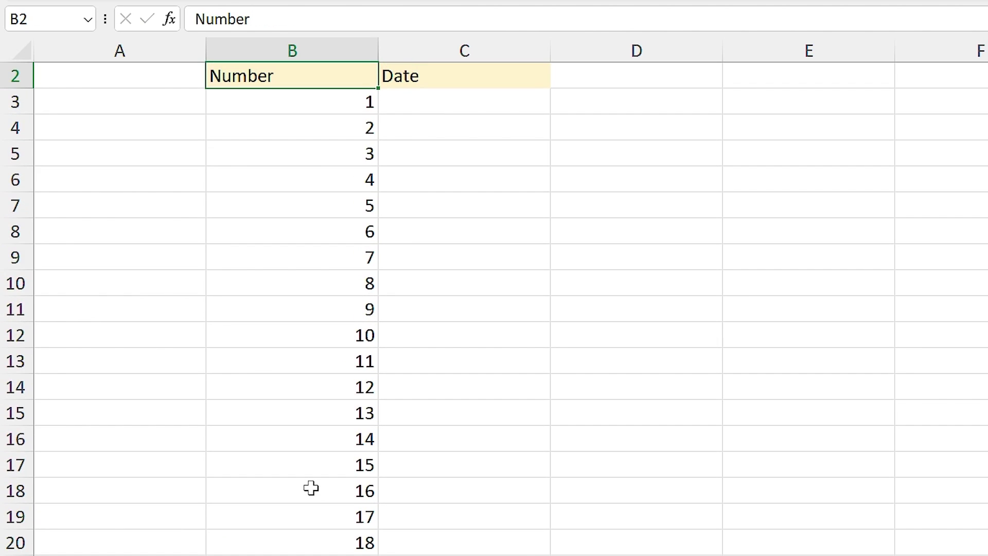
left_click(321, 107)
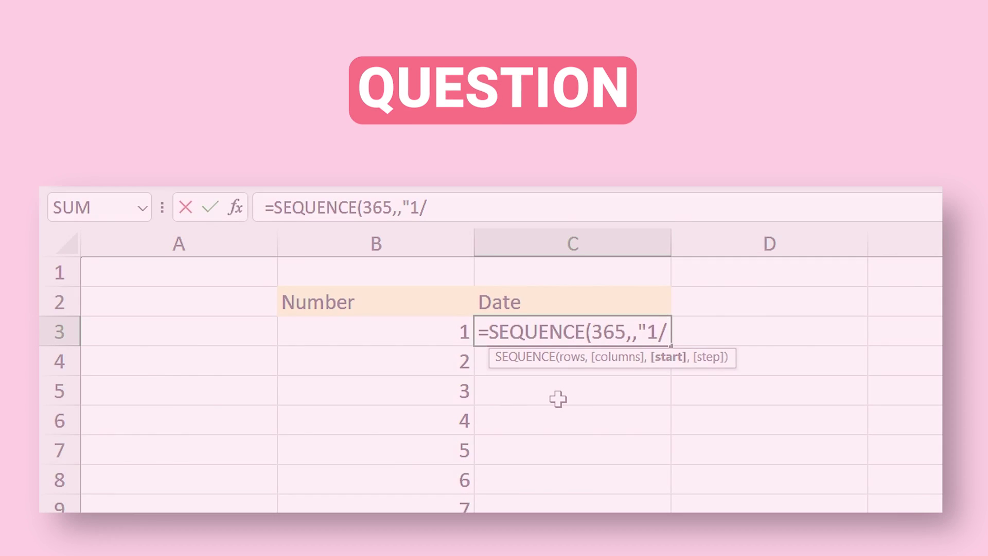
Enter a SEQUENCE formula in C3 with 365 rows, the columns argument left empty and a start date beginning "1/1/"
type("1/1/")
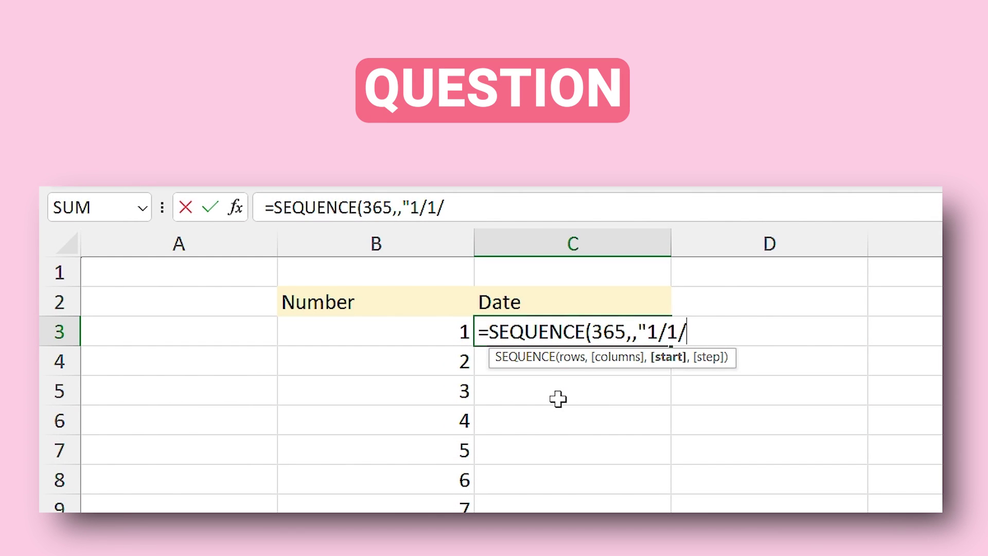